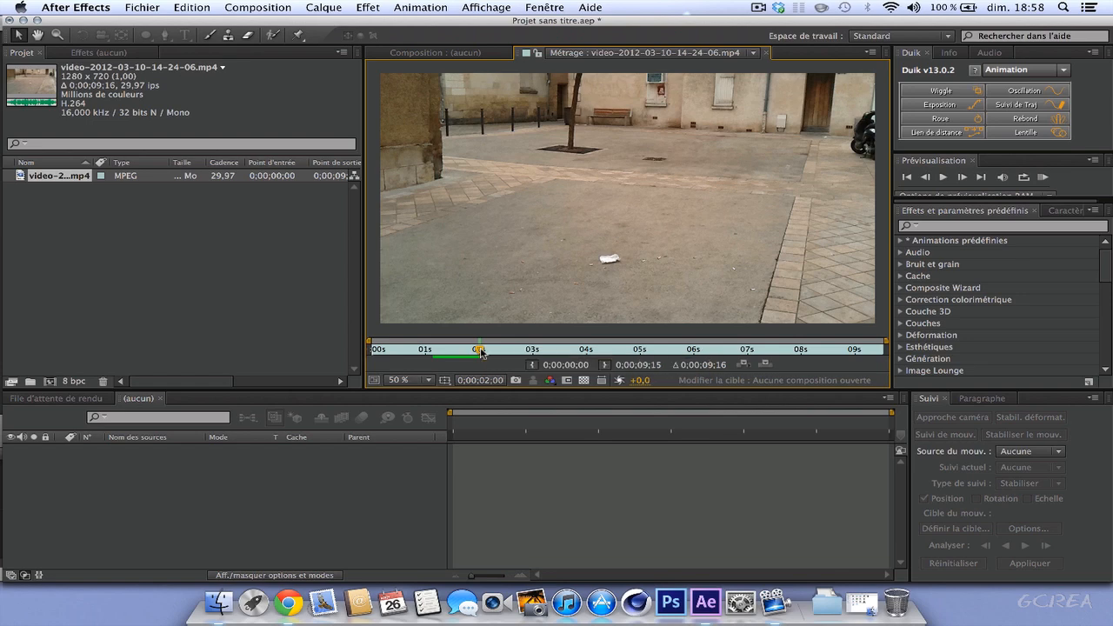
Play the source footage from its start and check that the Suivi tracking panel is enabled
drag(481, 351, 363, 353)
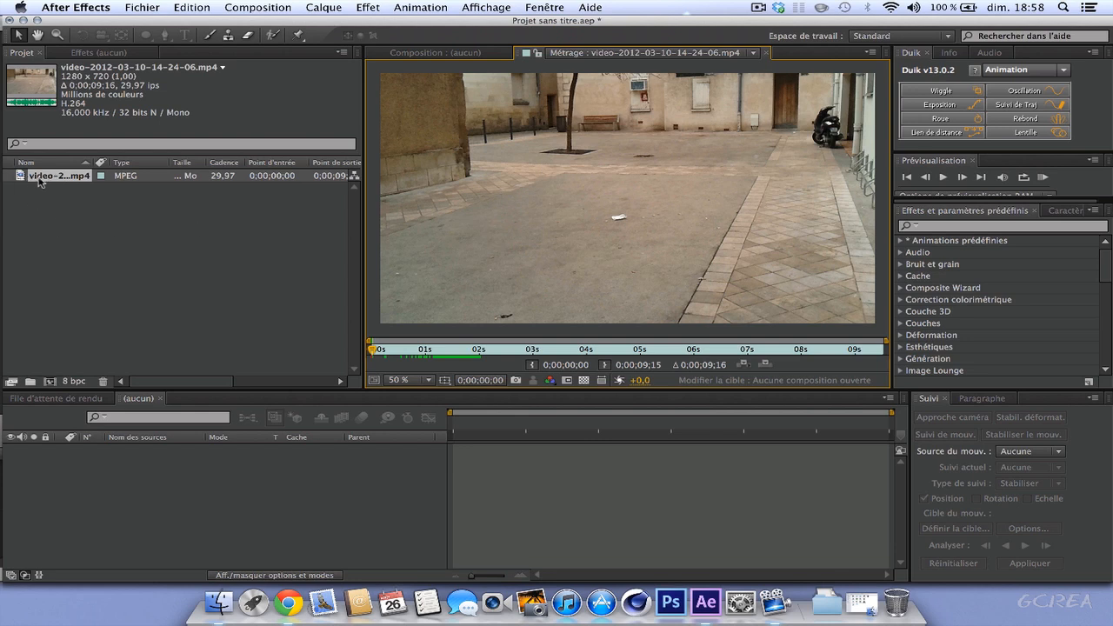
key(space)
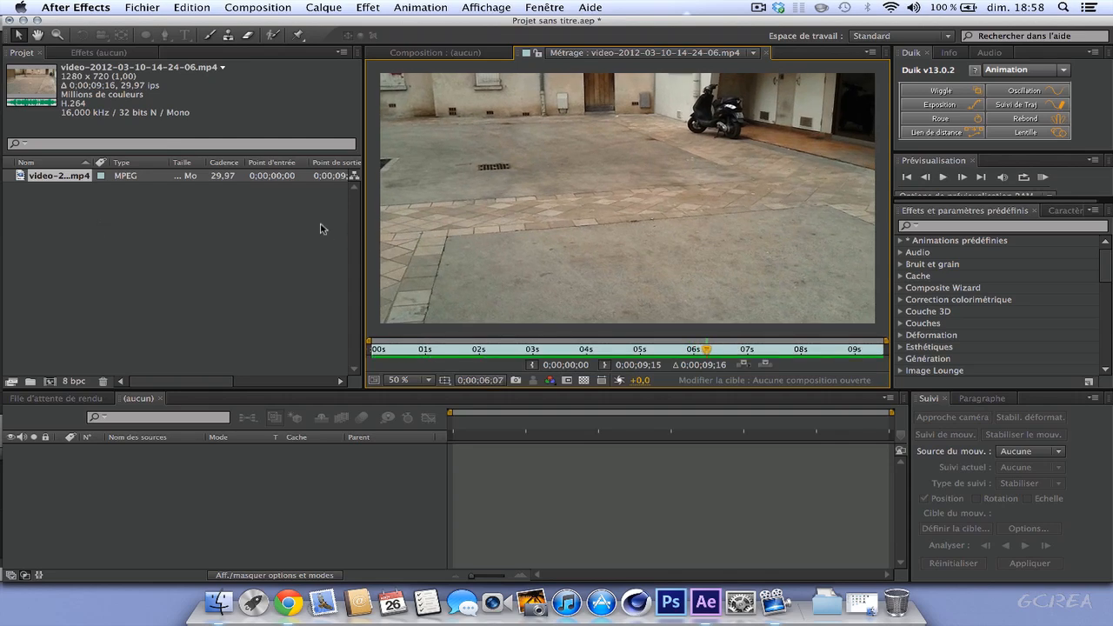
click(542, 8)
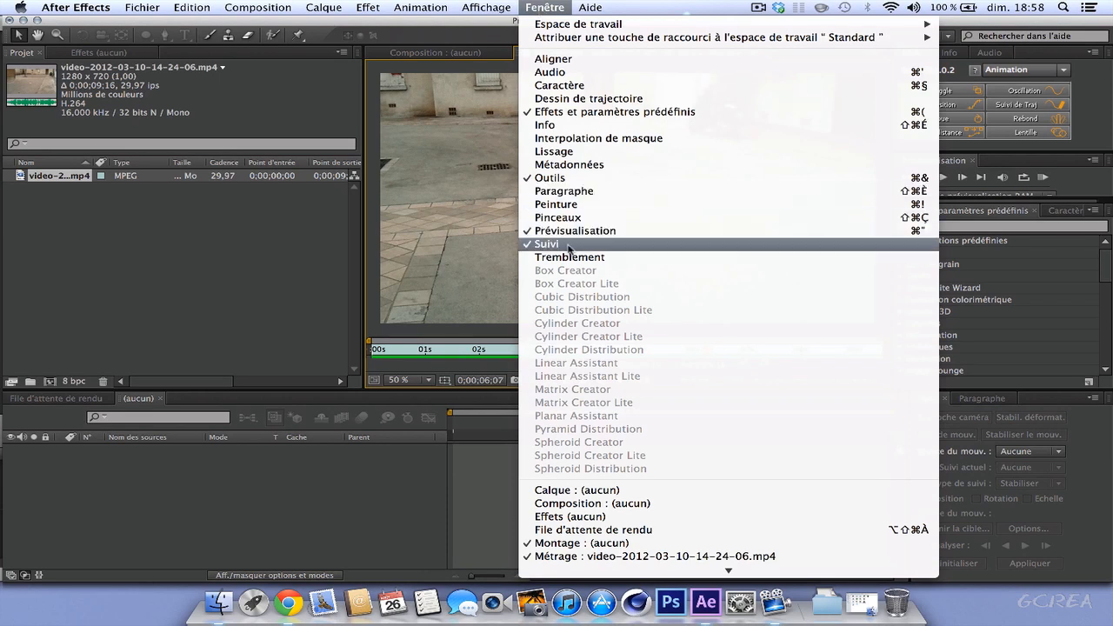
click(651, 9)
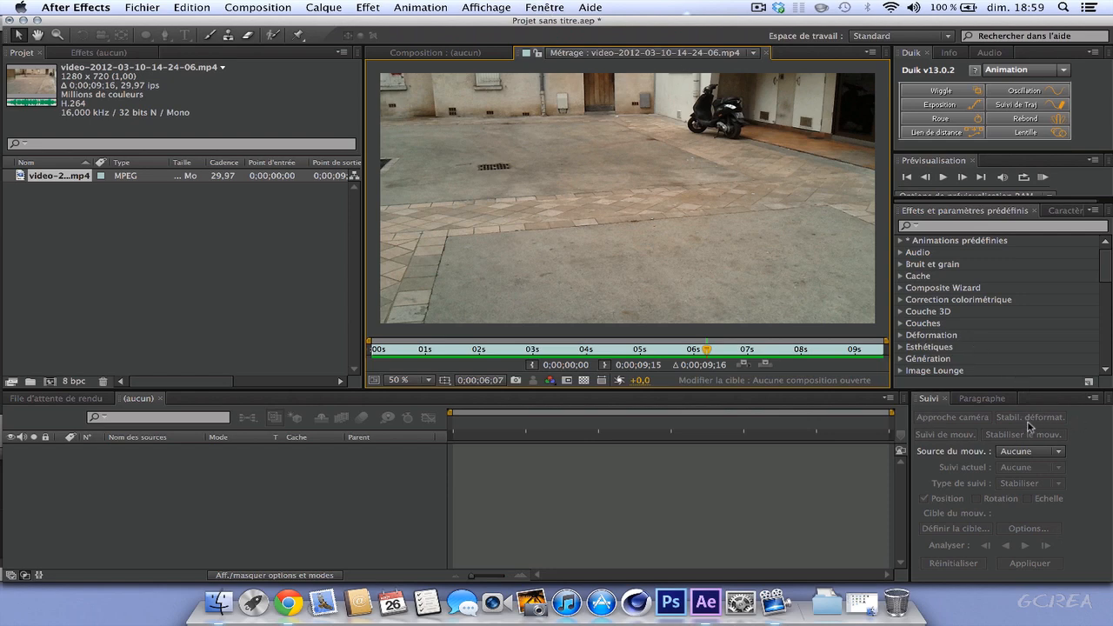
Create a composition from the video footage and trim it to a work area of about 6 seconds
click(98, 263)
drag(21, 178, 50, 381)
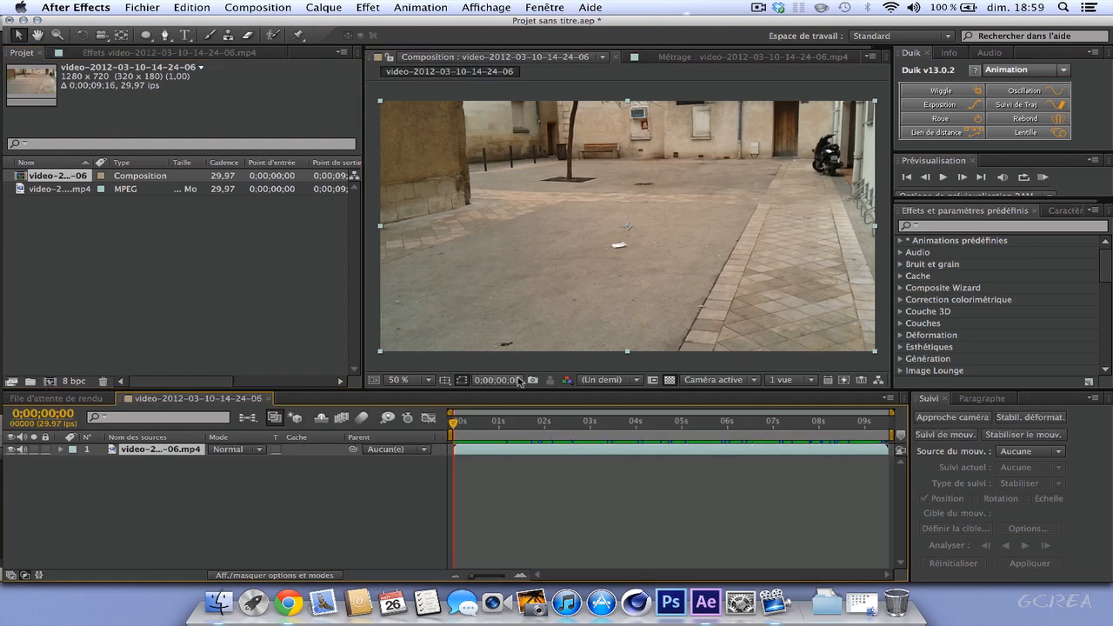
drag(890, 434, 730, 437)
right_click(693, 437)
click(718, 471)
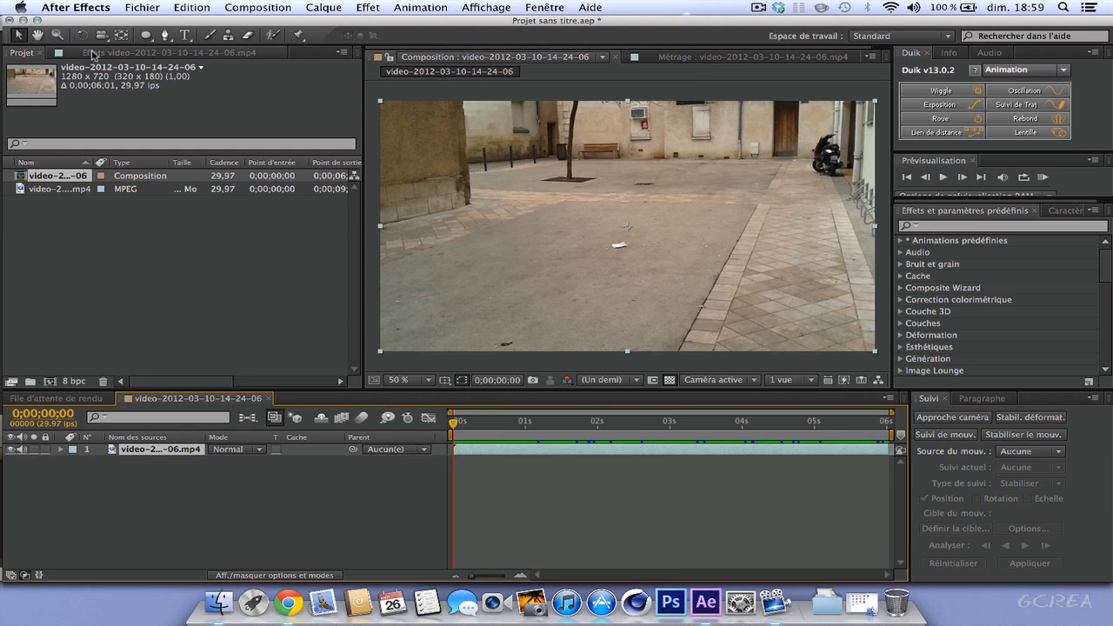
Apply the Stabilisation de déformation effect to the video layer and expand its Avancé settings
click(93, 53)
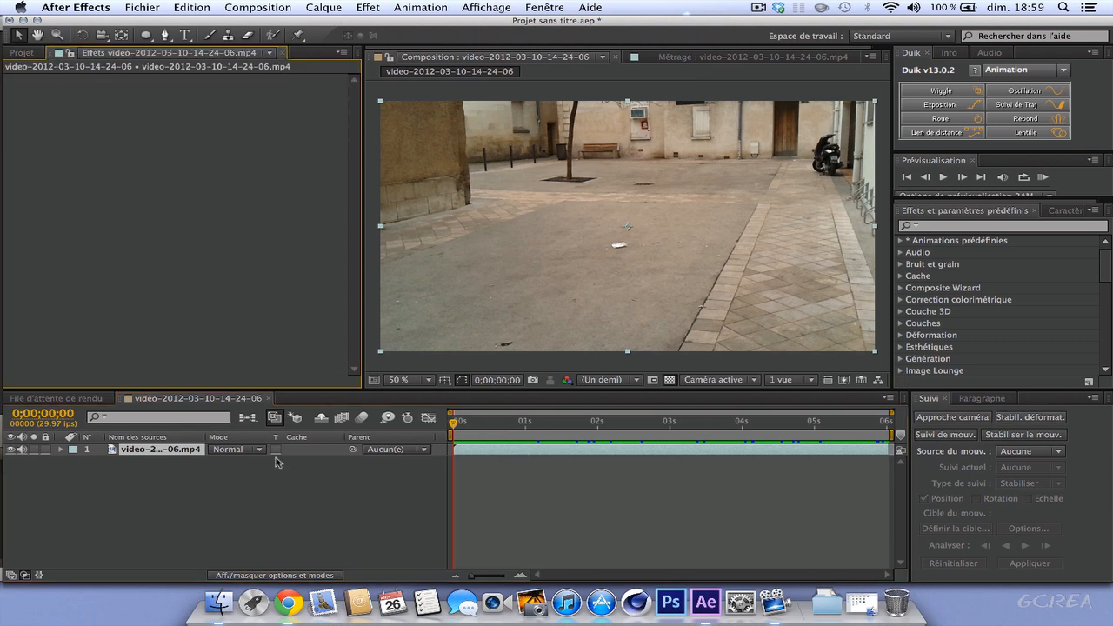
click(143, 451)
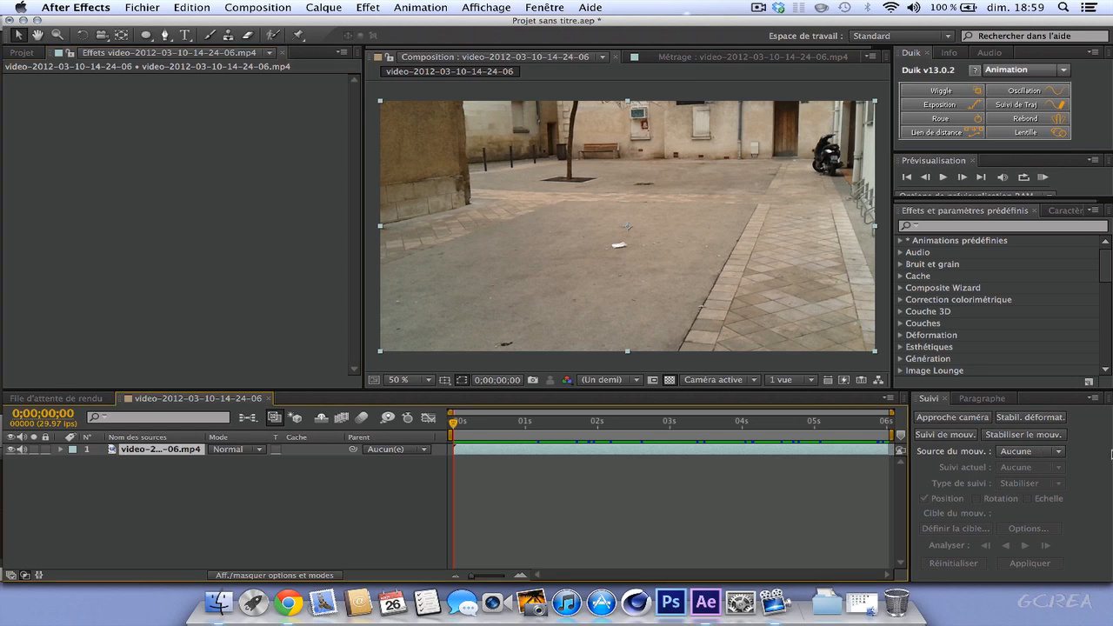
click(1040, 421)
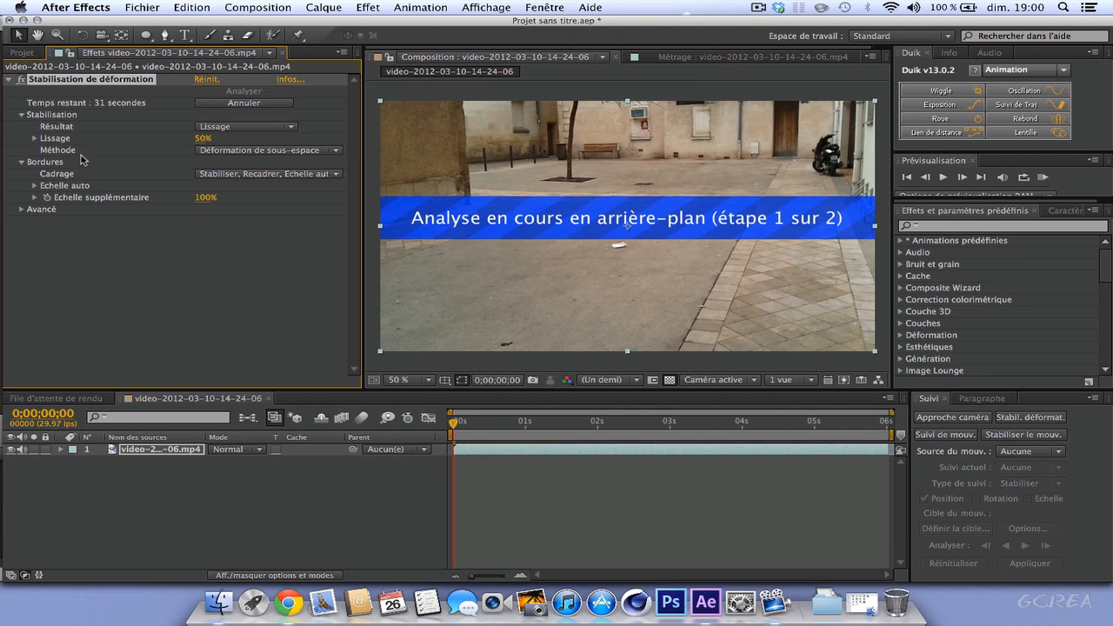
click(21, 210)
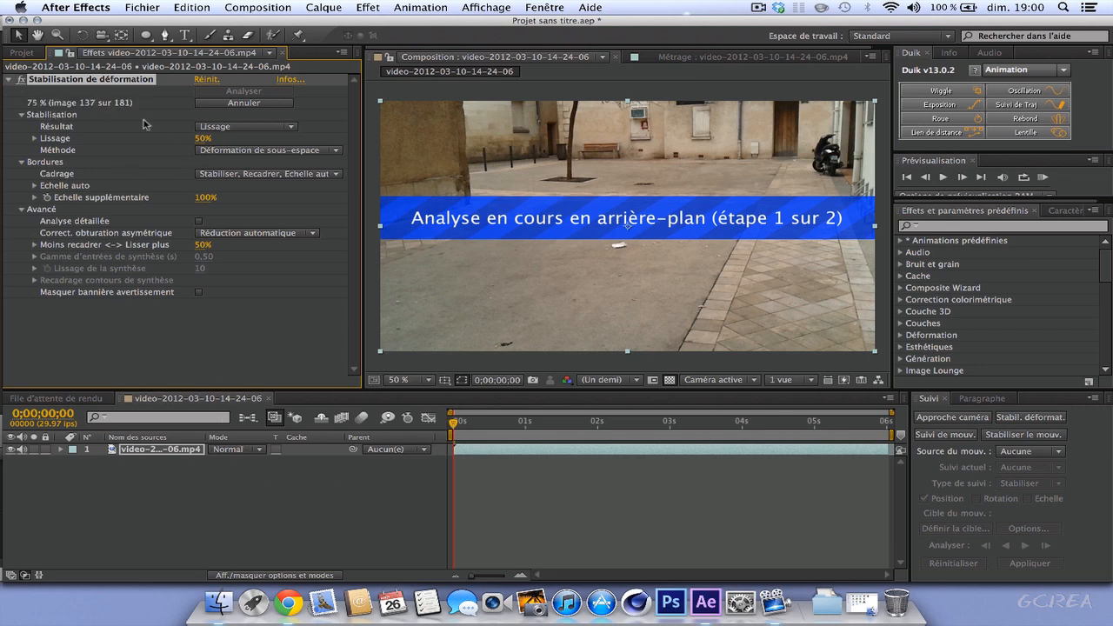
Create a 1280 × 720 composition named Composition 1 and add a text layer reading "wdbwxb"
click(22, 52)
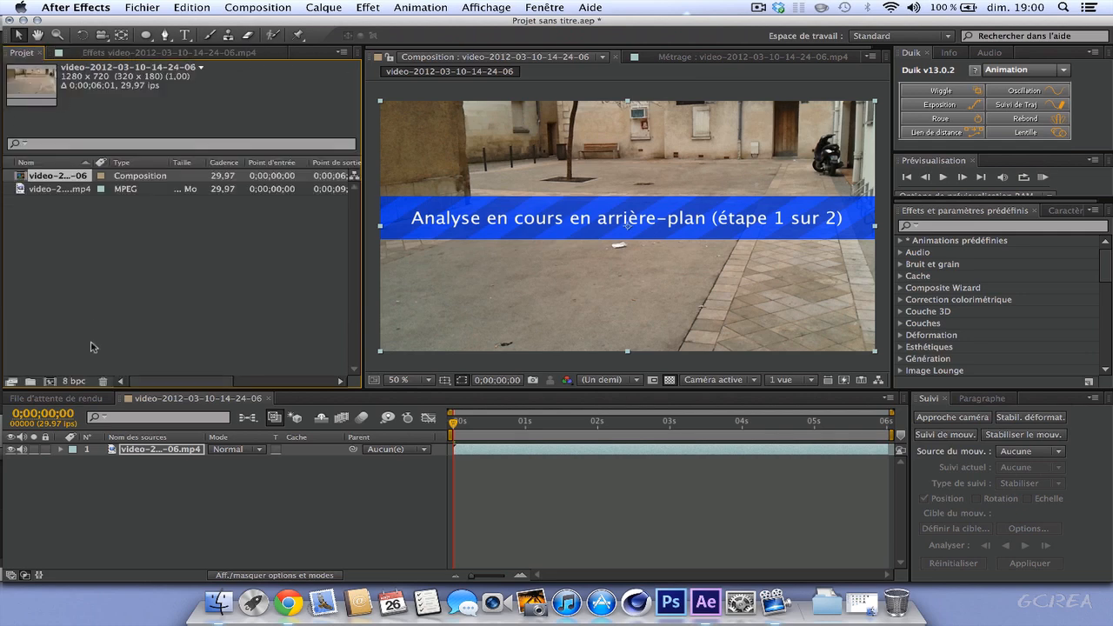
click(50, 381)
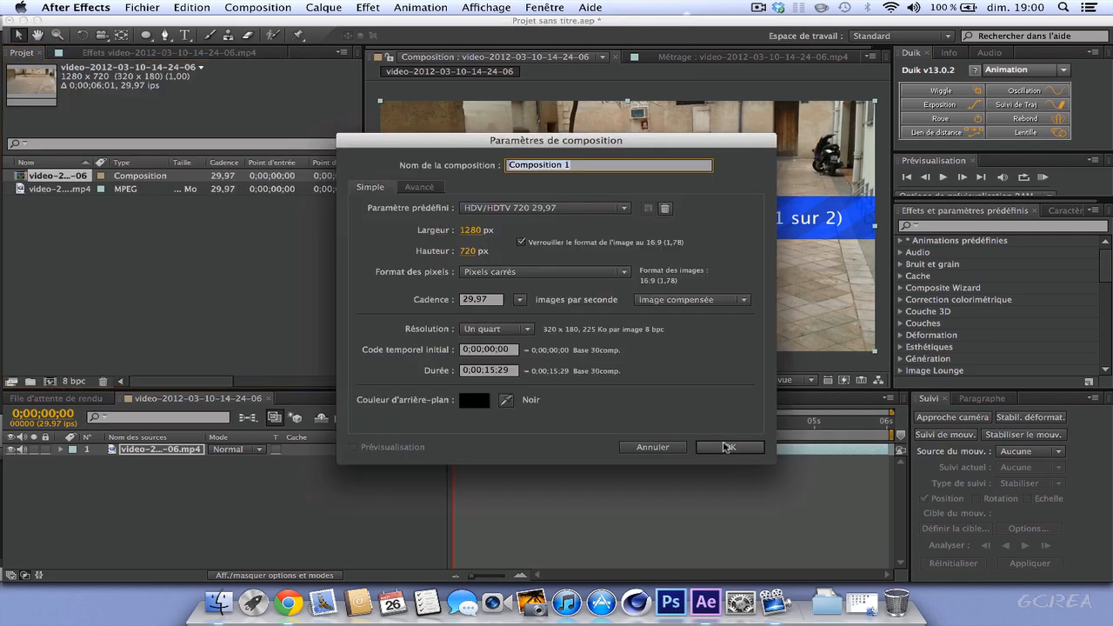
click(727, 448)
right_click(197, 478)
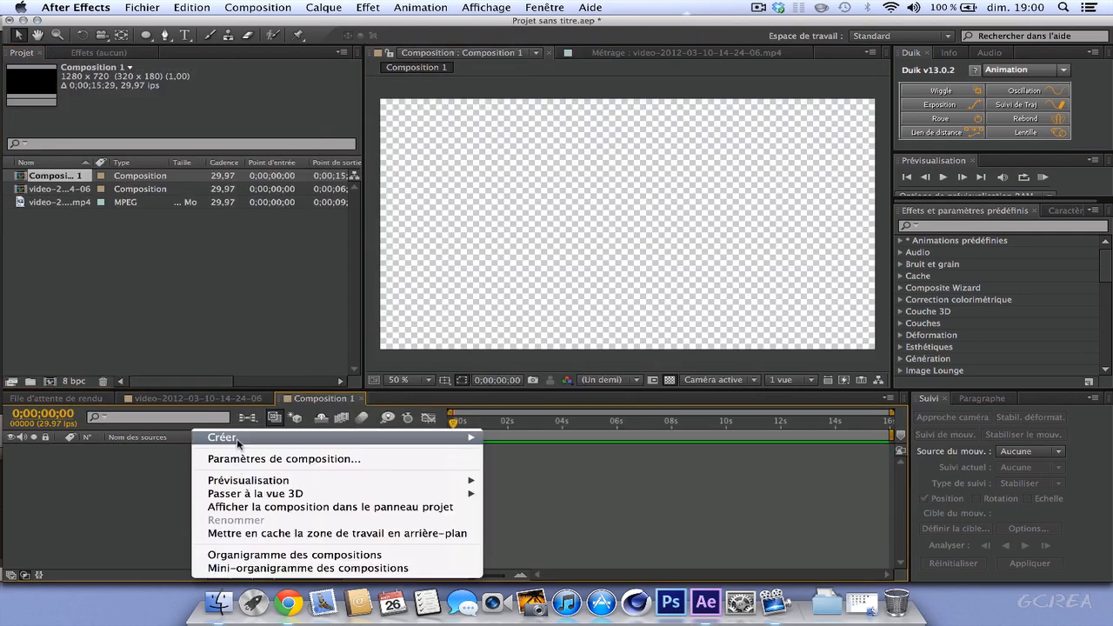
mouse_move(466, 442)
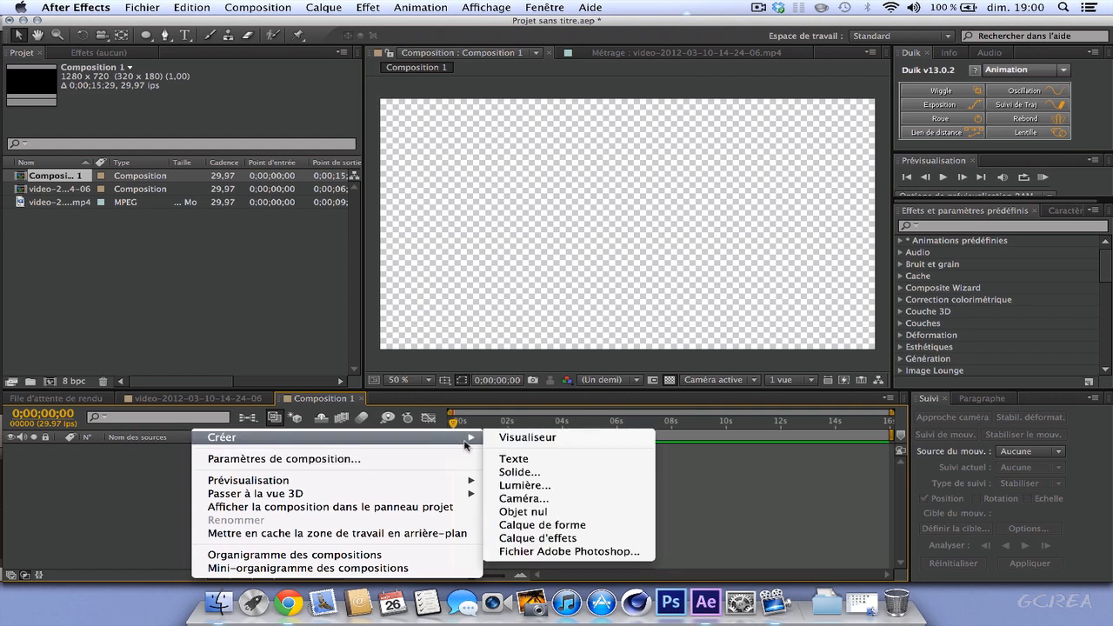
click(515, 459)
text(wdbwxb)
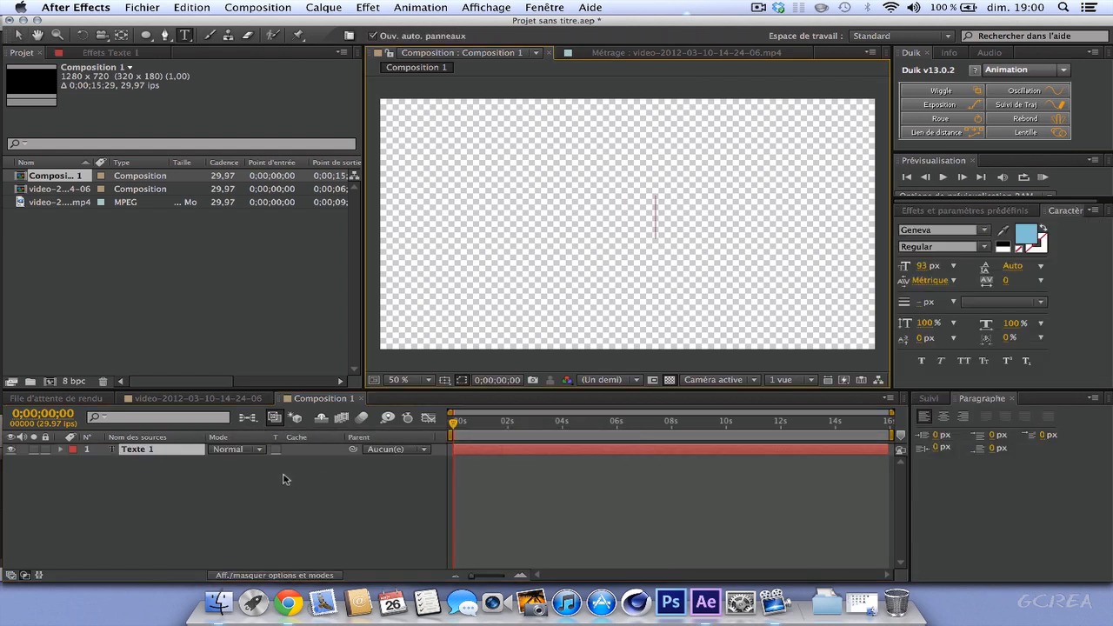
click(228, 528)
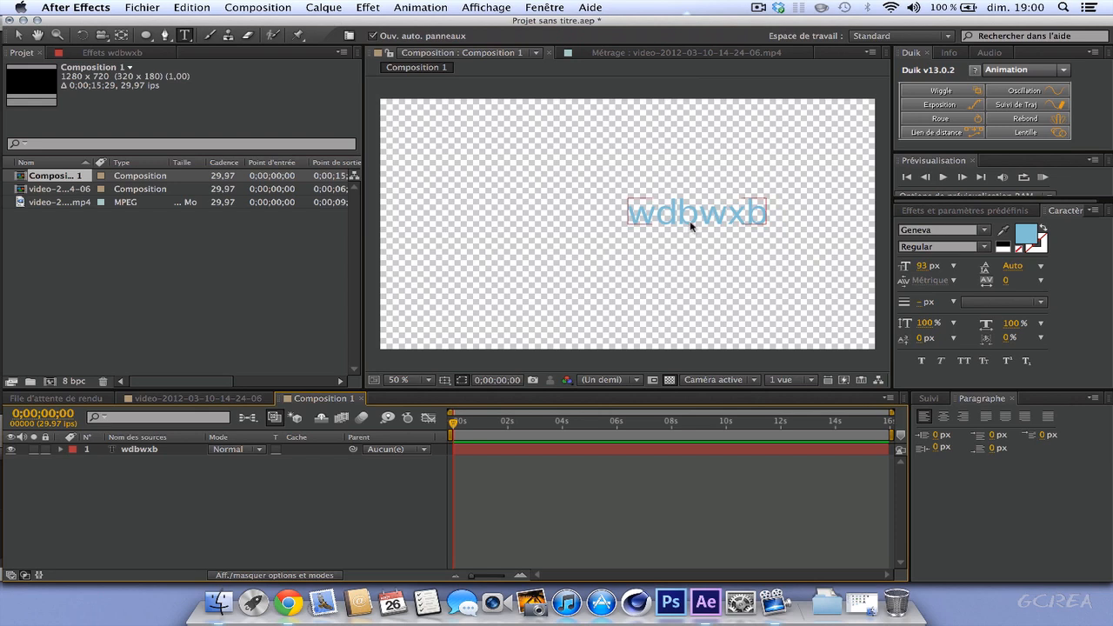
Move the text to the lower-left area of the frame and turn off the transparency grid
click(24, 35)
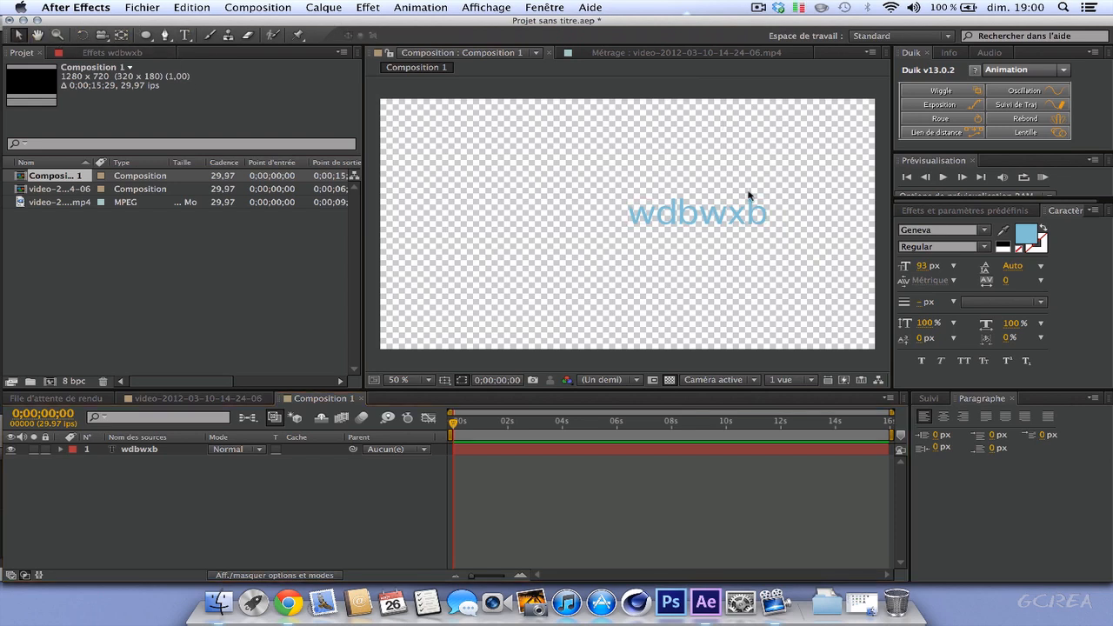
drag(751, 209, 572, 255)
click(439, 506)
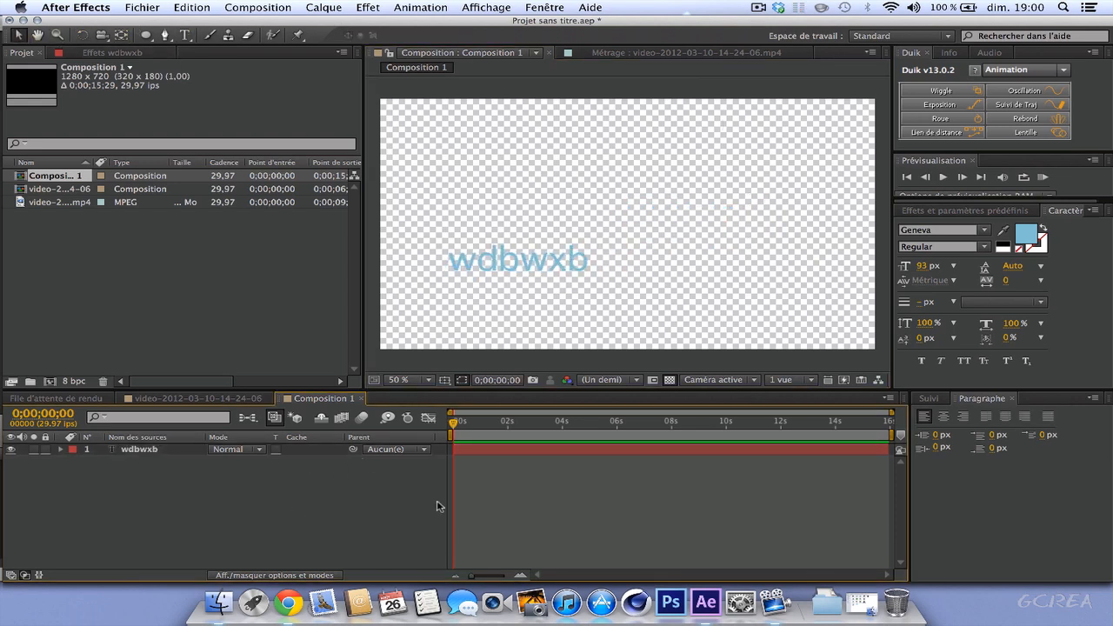
click(669, 380)
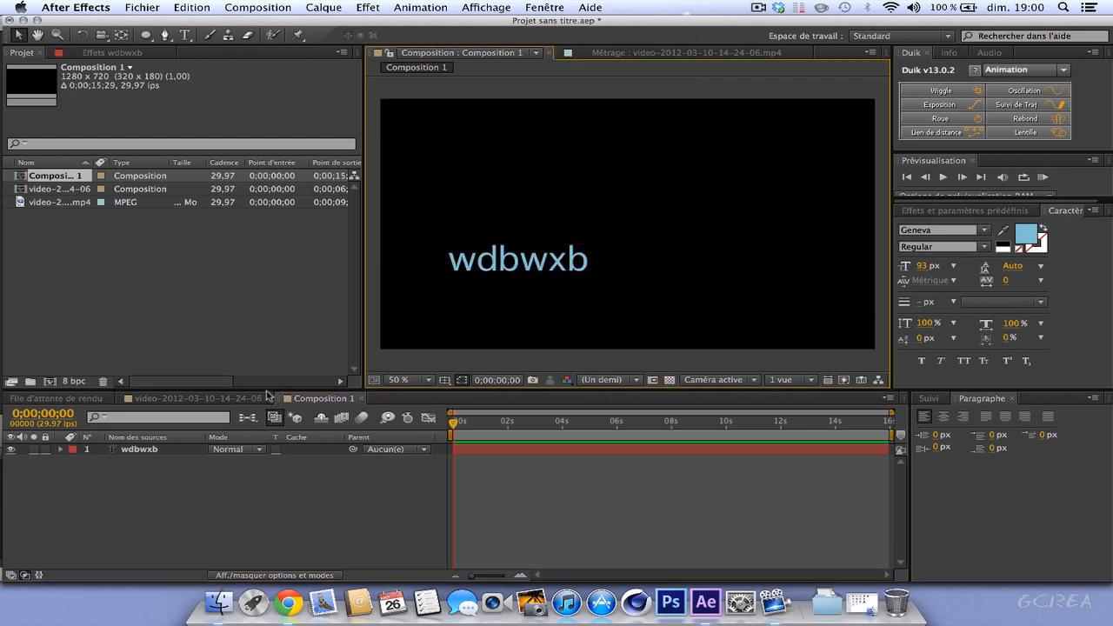
Close Composition 1 and delete it from the project
click(174, 398)
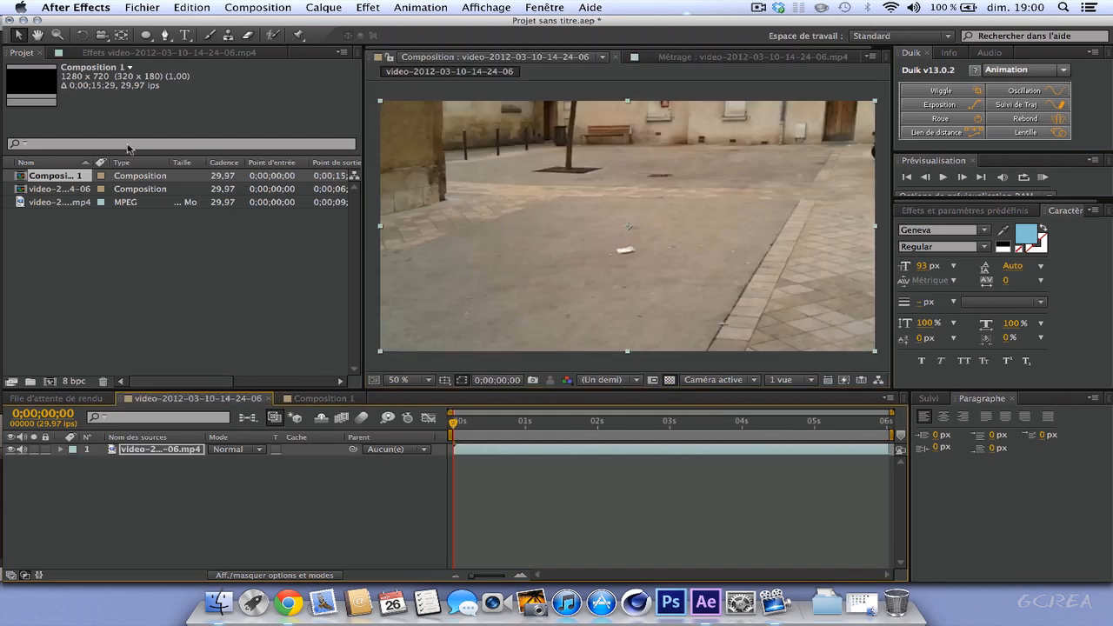
click(317, 398)
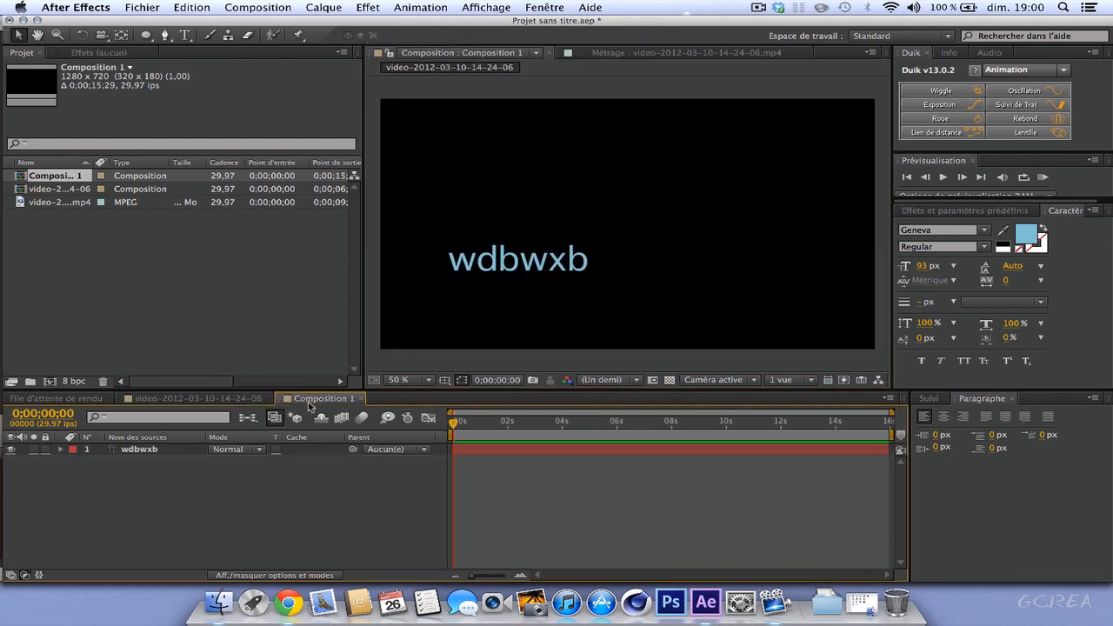
click(363, 399)
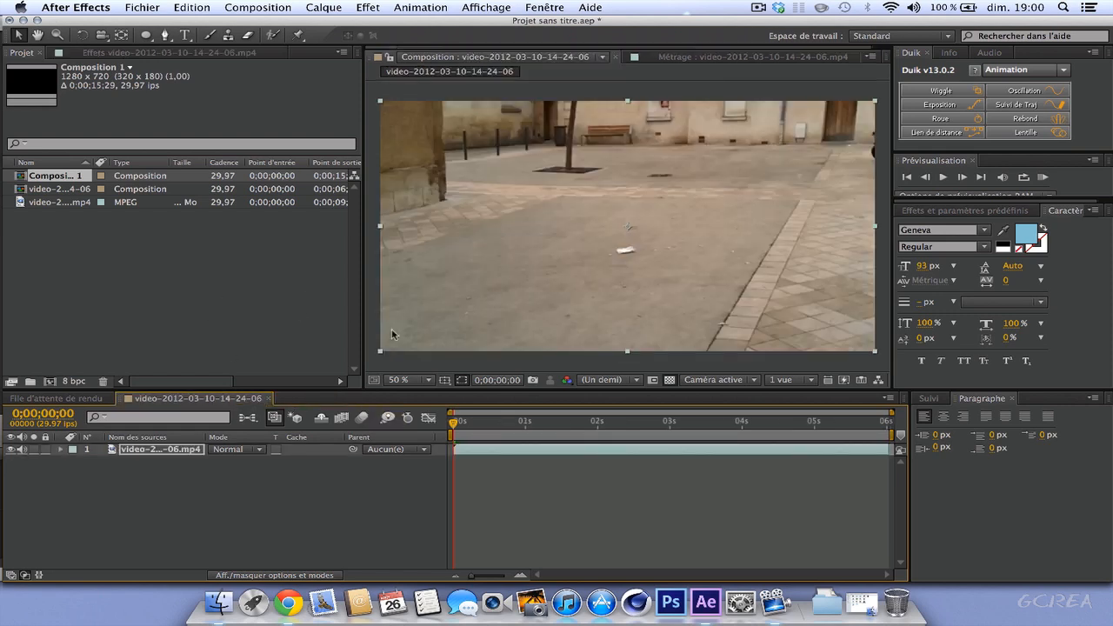
click(174, 285)
click(41, 177)
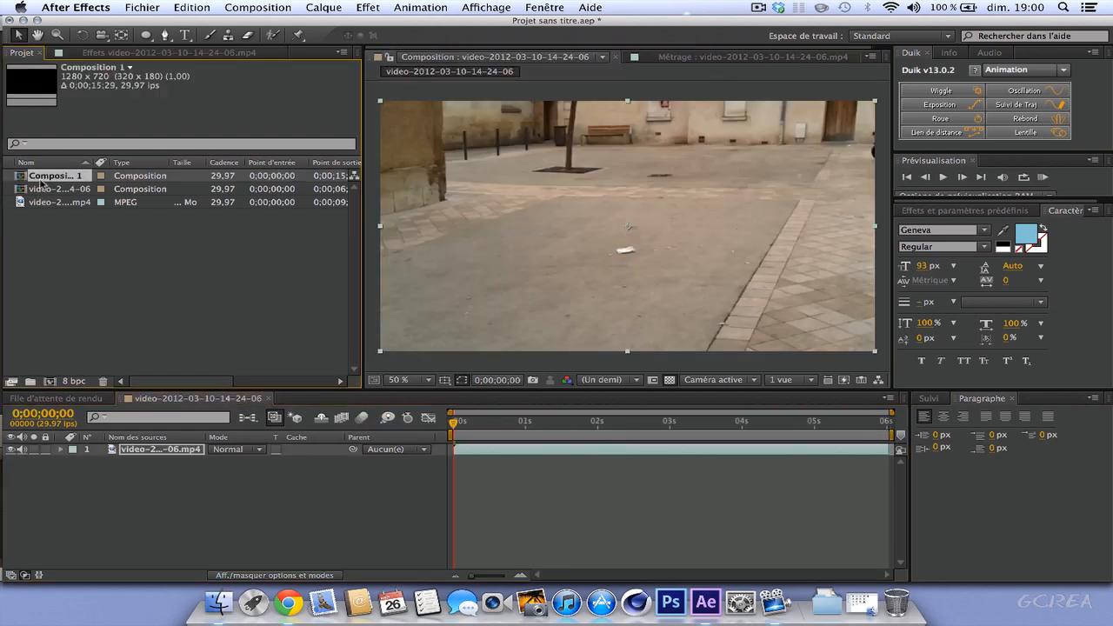
drag(40, 181, 106, 384)
click(630, 322)
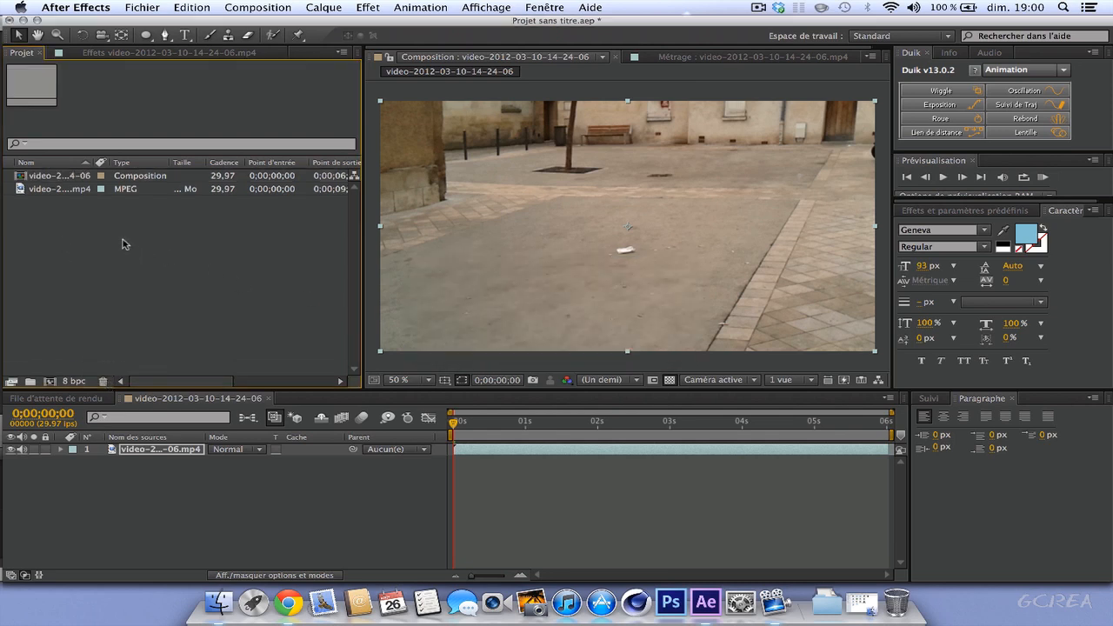
Preview the stabilised video composition from its first frame
click(50, 177)
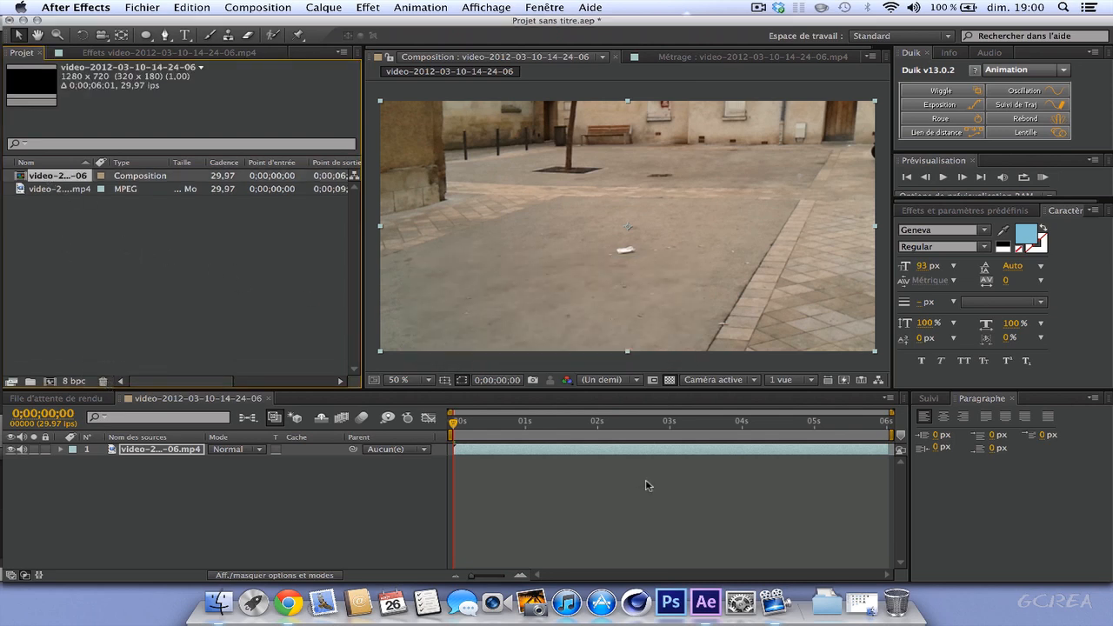
click(448, 432)
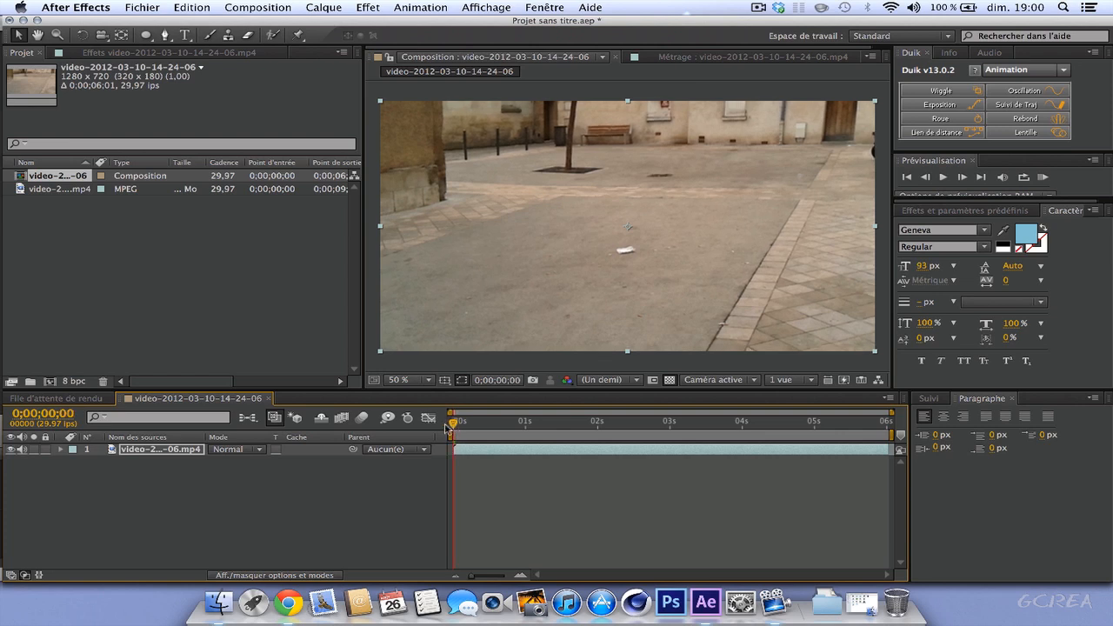
key(space)
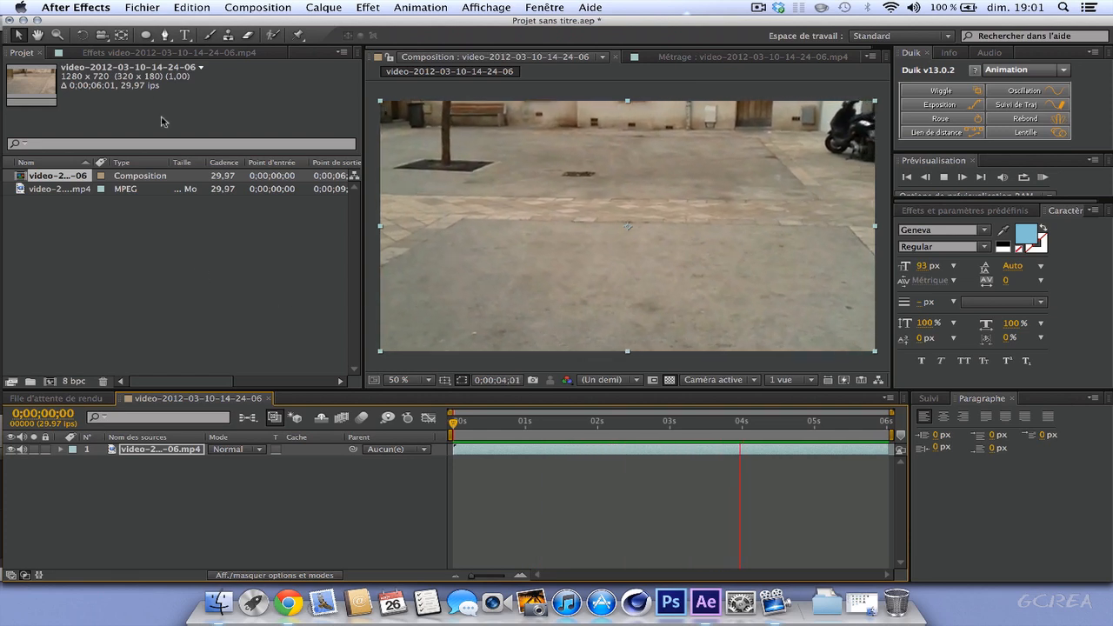
Set the Lissage value of the Stabilisation de déformation effect to 82%
click(155, 53)
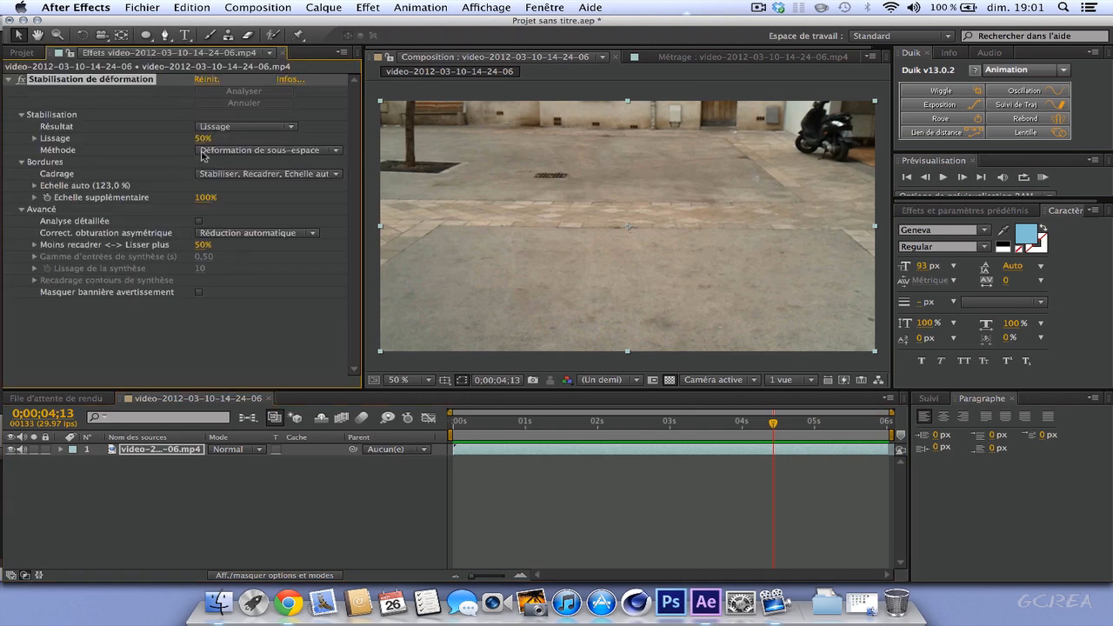
drag(203, 139, 218, 144)
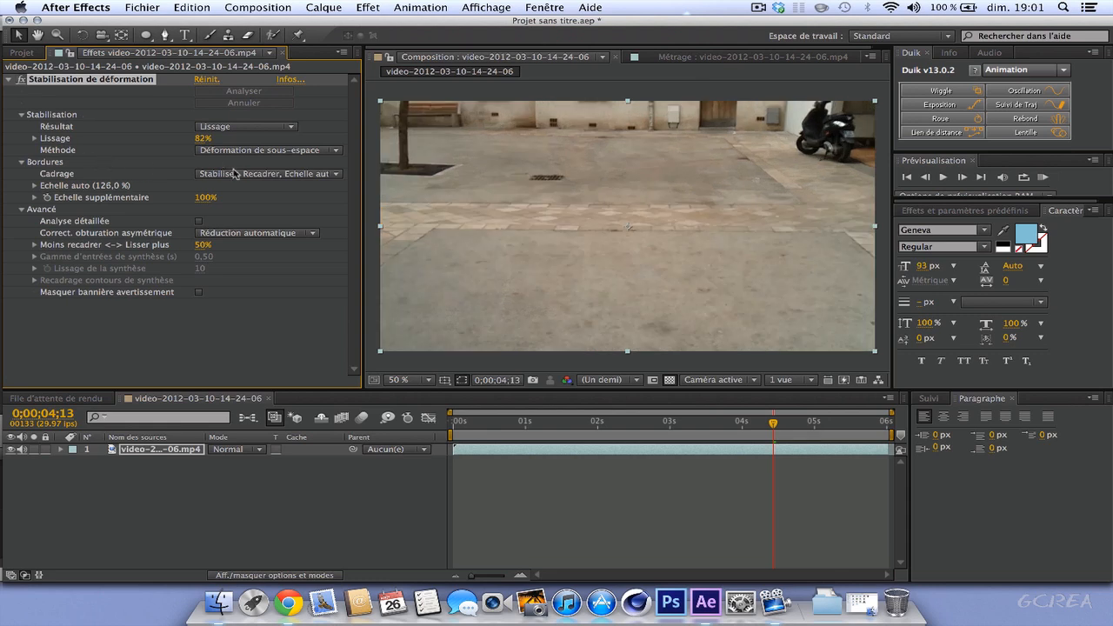
Try the Intégrale preview resolution at the composition's start and restore the resolution to Automatique
click(606, 380)
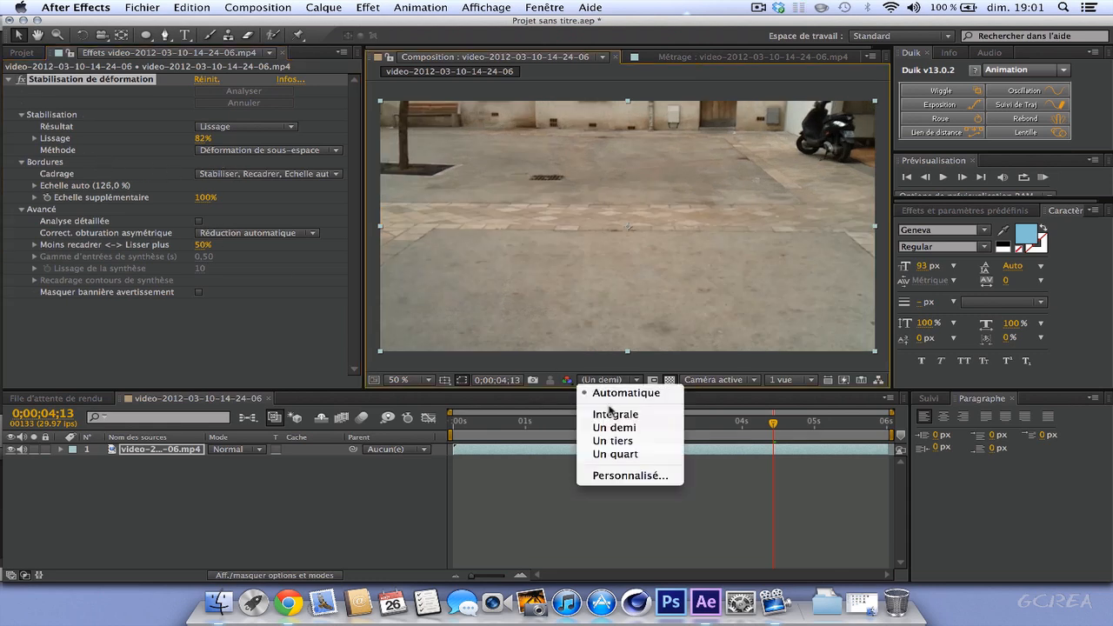
click(609, 415)
click(606, 380)
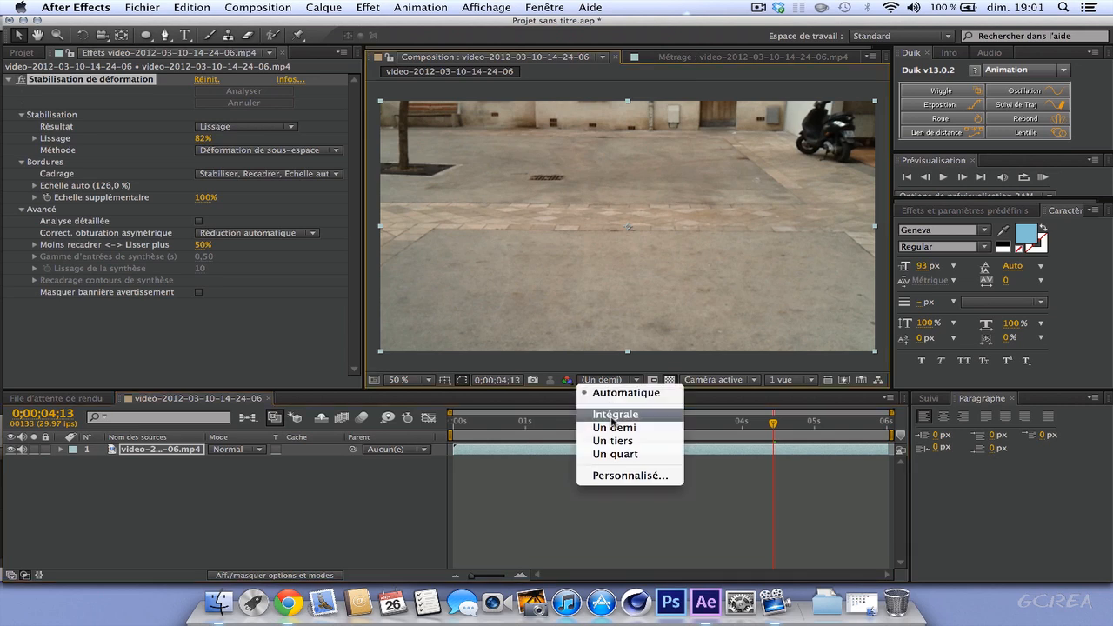
click(609, 402)
click(459, 424)
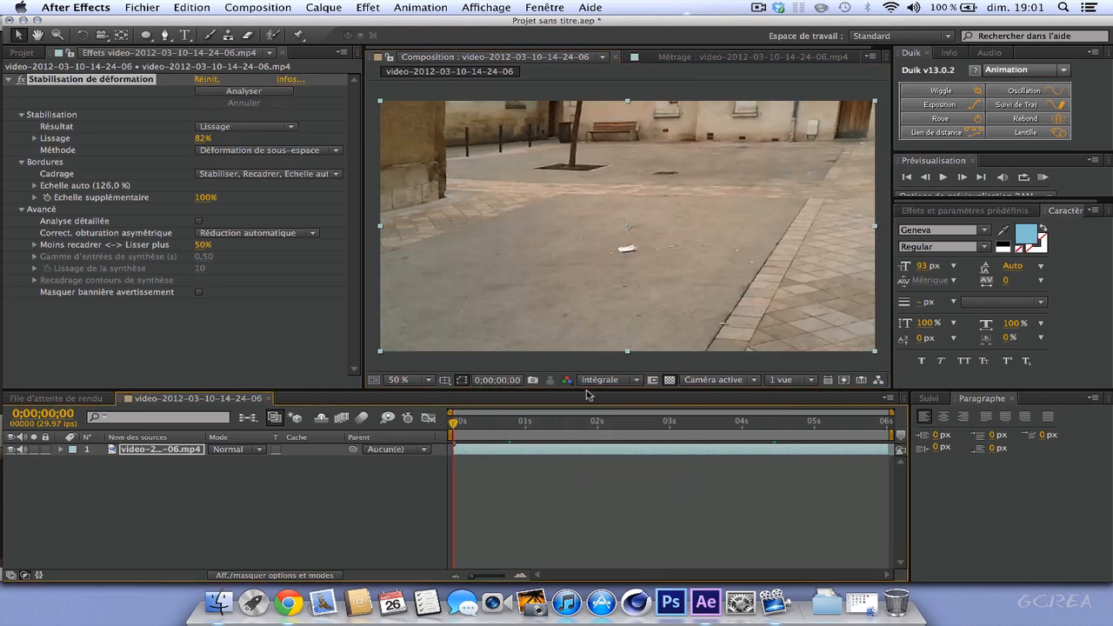
click(606, 380)
click(608, 393)
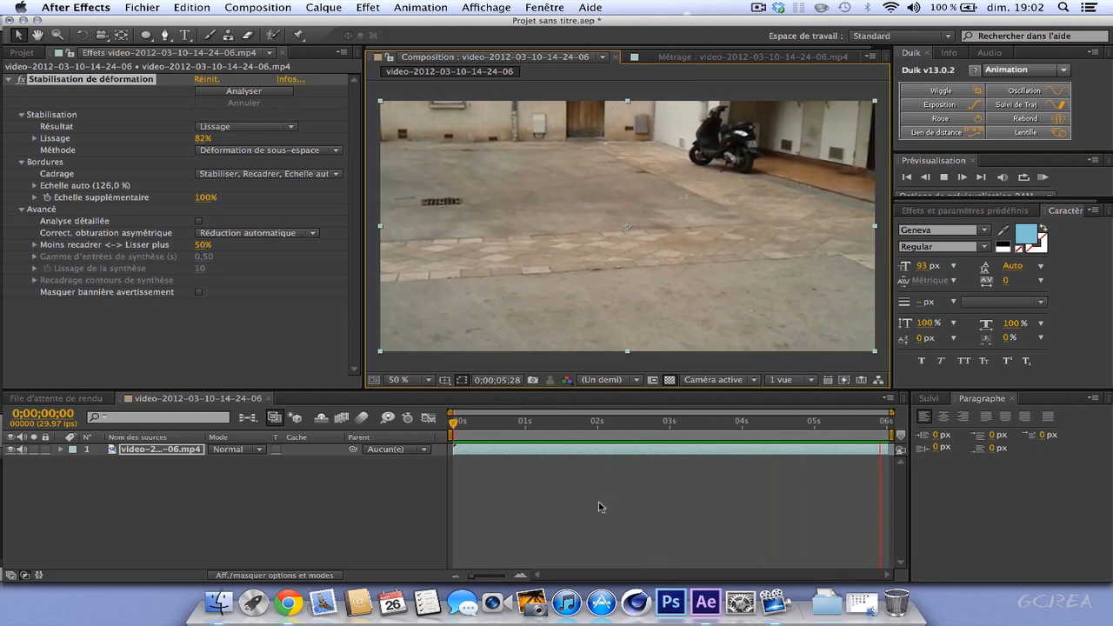
Add a black solid layer of 1280 × 720 px named Noir uni 1 to the video composition
right_click(118, 489)
mouse_move(159, 441)
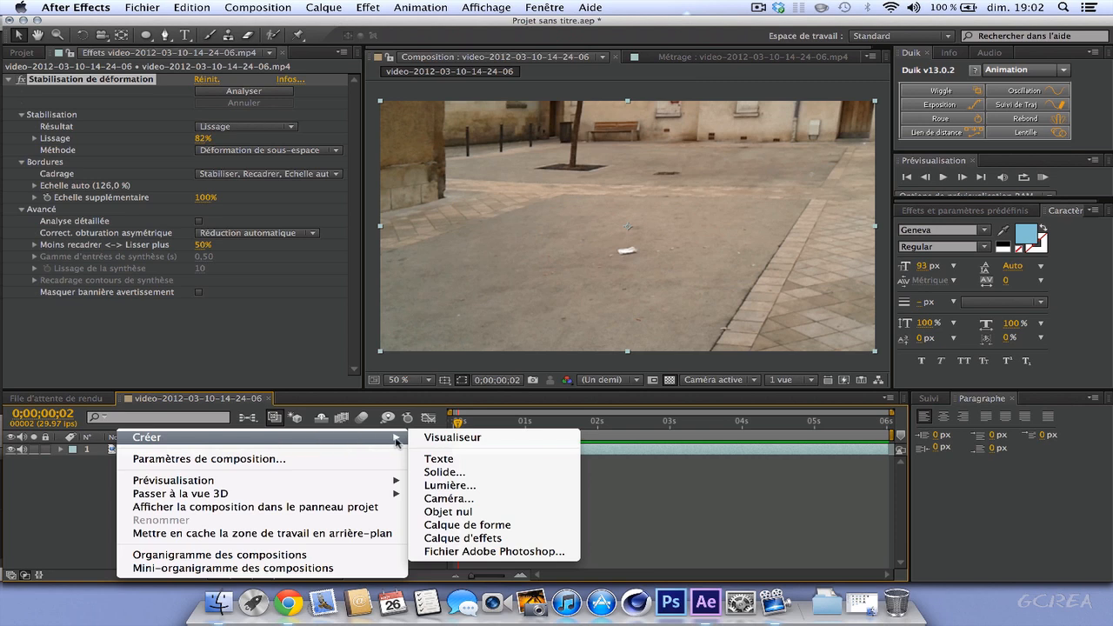
click(444, 472)
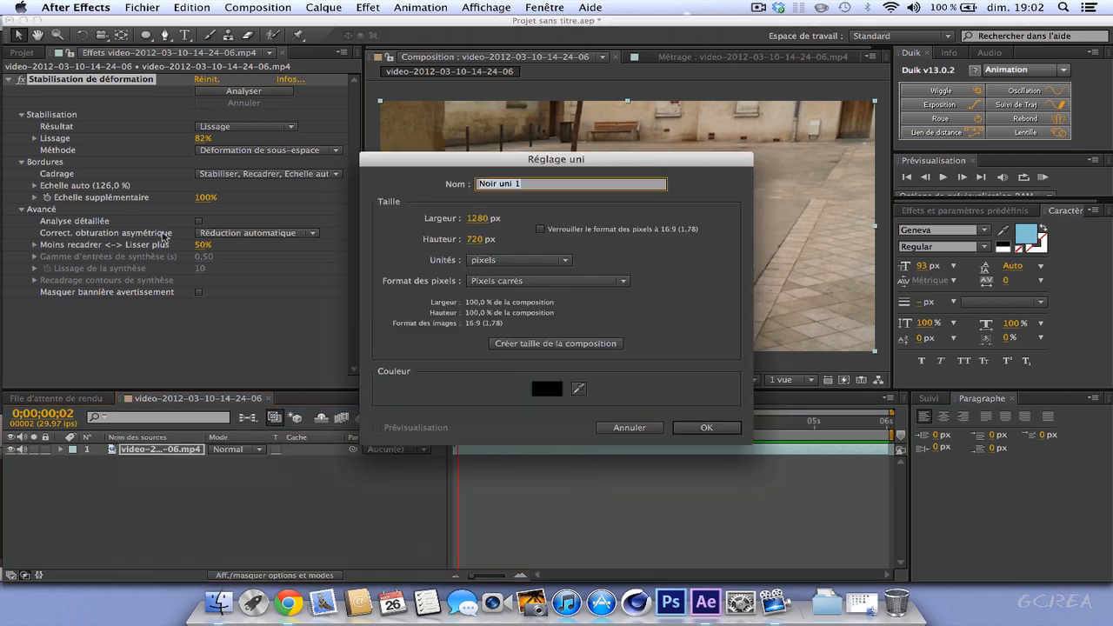
click(706, 426)
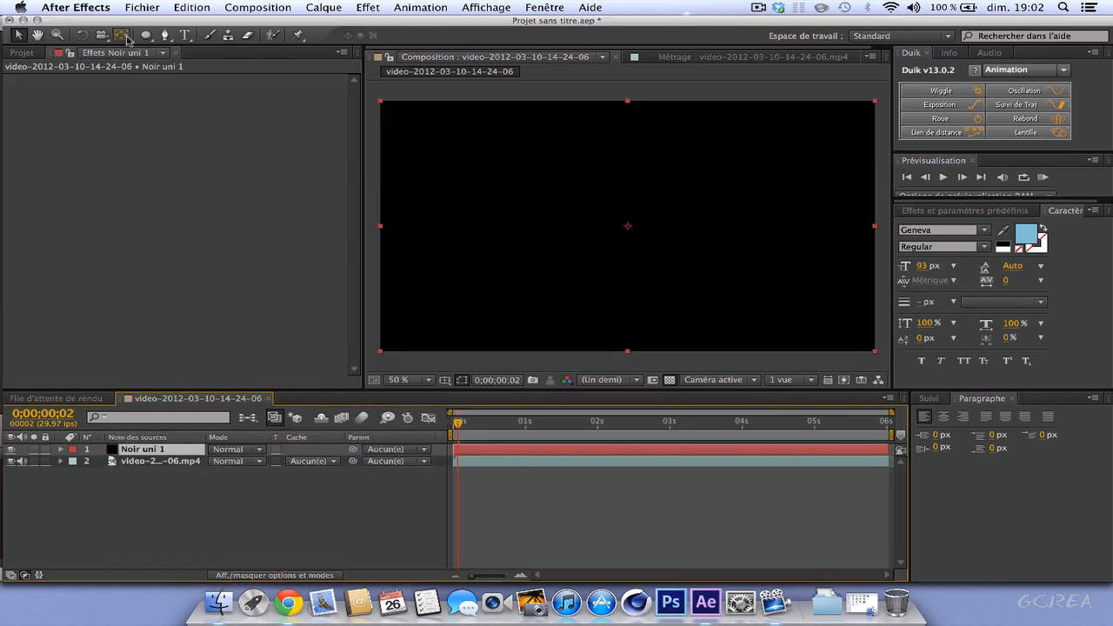
Add a full-frame elliptical mask to the black solid and set its feather (Contour progressif) to 543 pixels
click(139, 37)
double_click(146, 36)
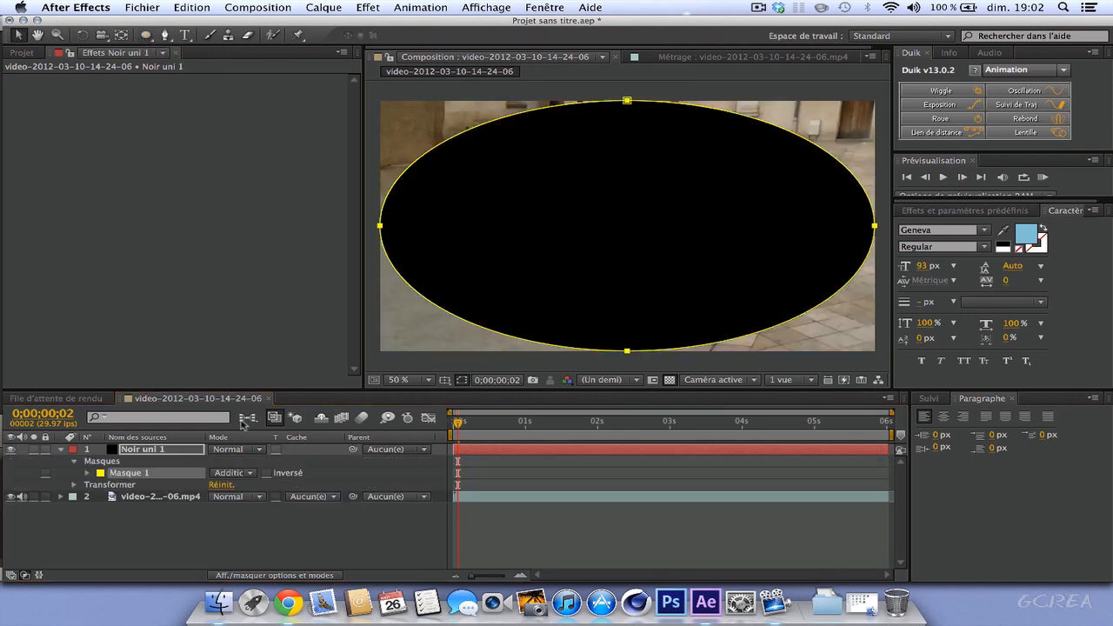
click(87, 473)
drag(249, 497, 654, 475)
Switch the solid's mask to Soustraction mode and set its expansion to 115 pixels, leaving the layer deselected
click(254, 473)
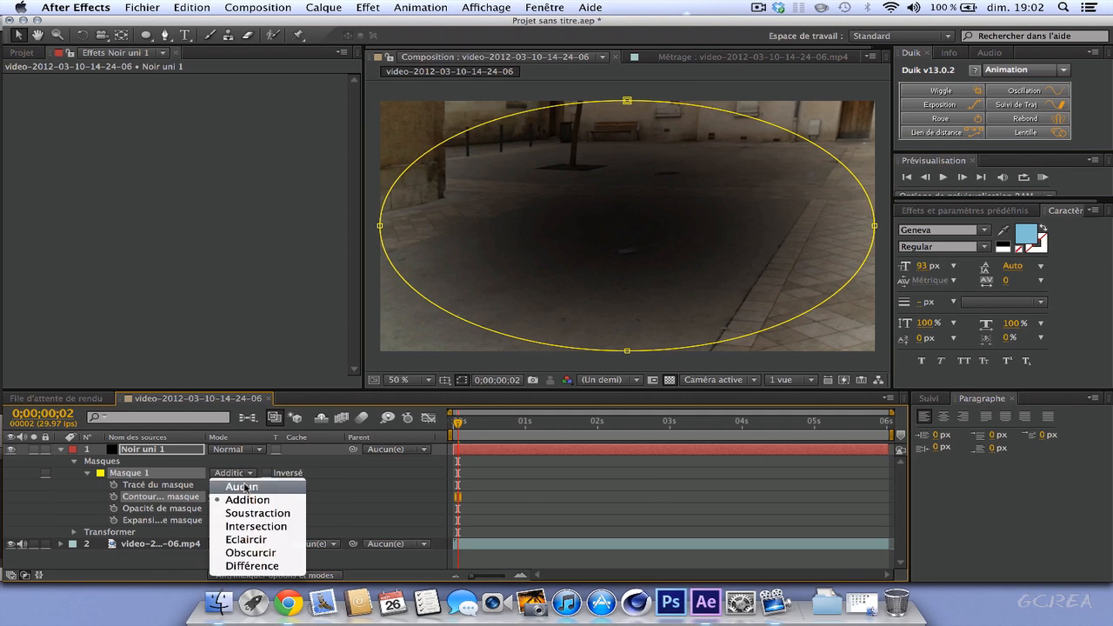
click(254, 513)
drag(224, 523, 368, 522)
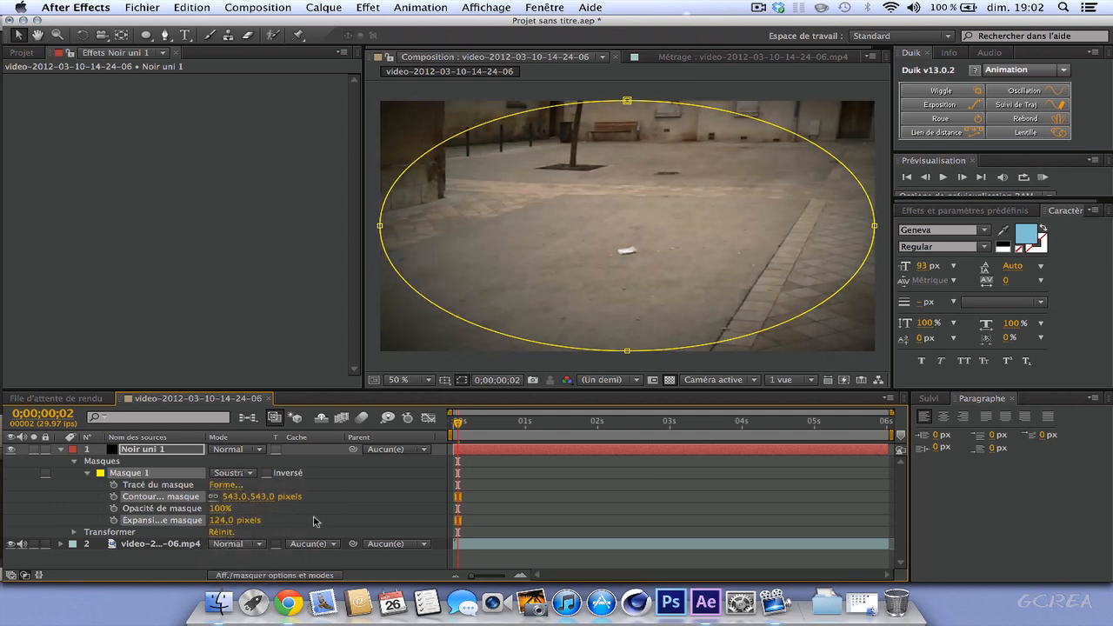
click(400, 520)
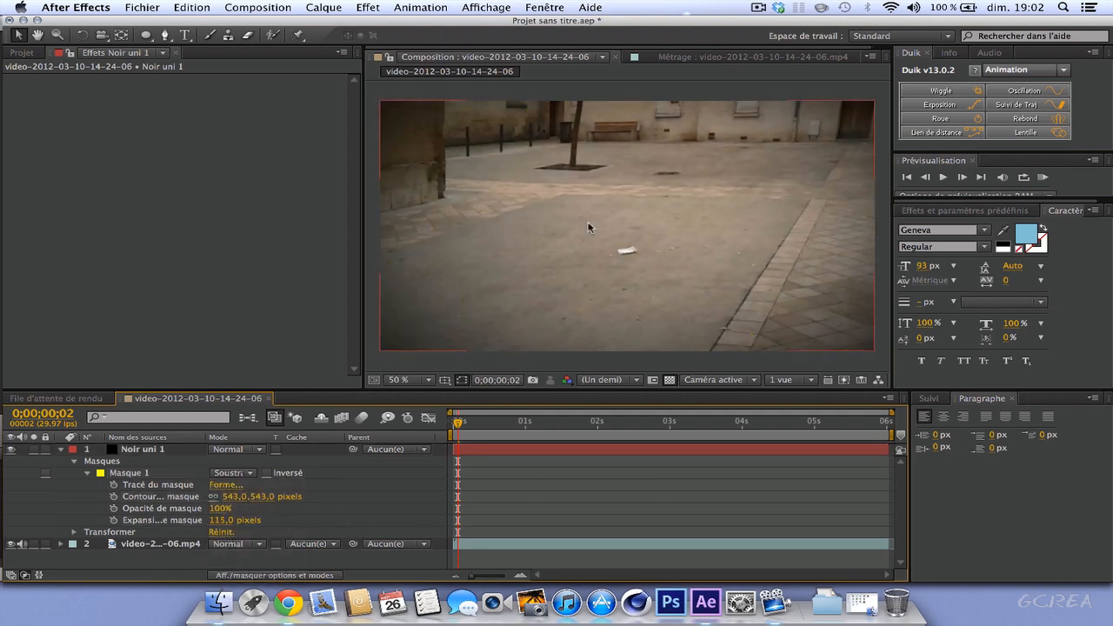
Preview the footage with its dark vignette and collapse the black solid's properties
key(space)
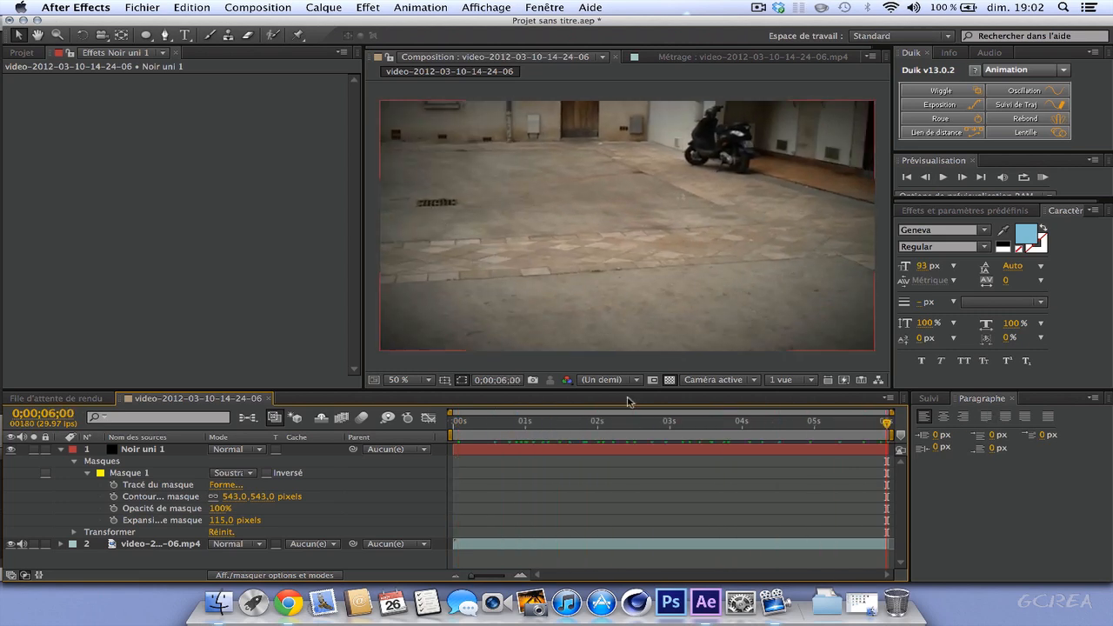
click(61, 448)
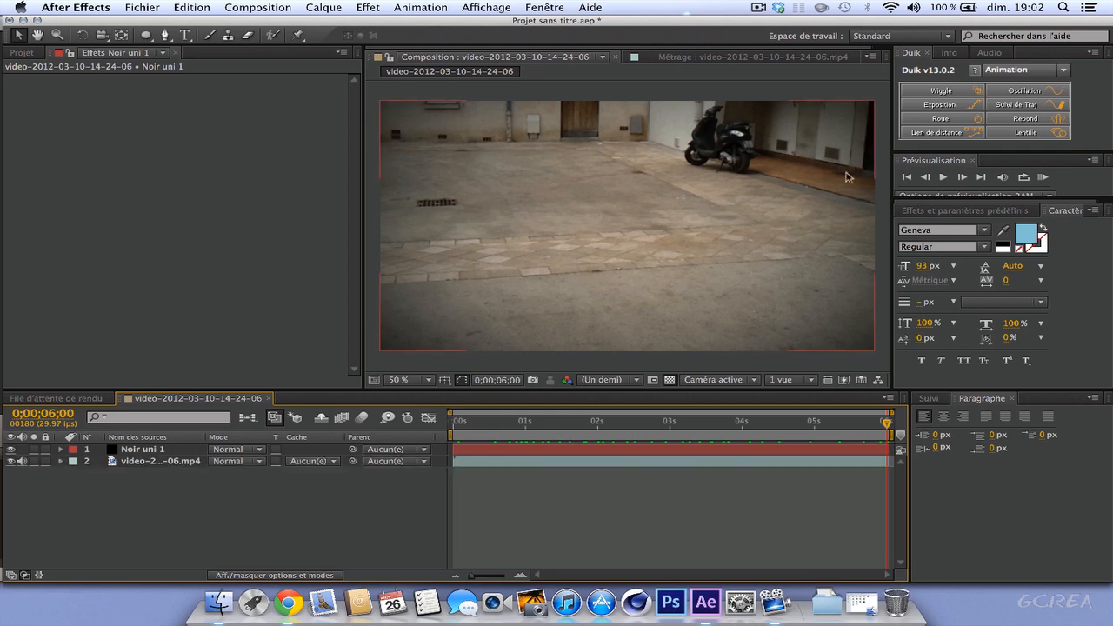
click(132, 450)
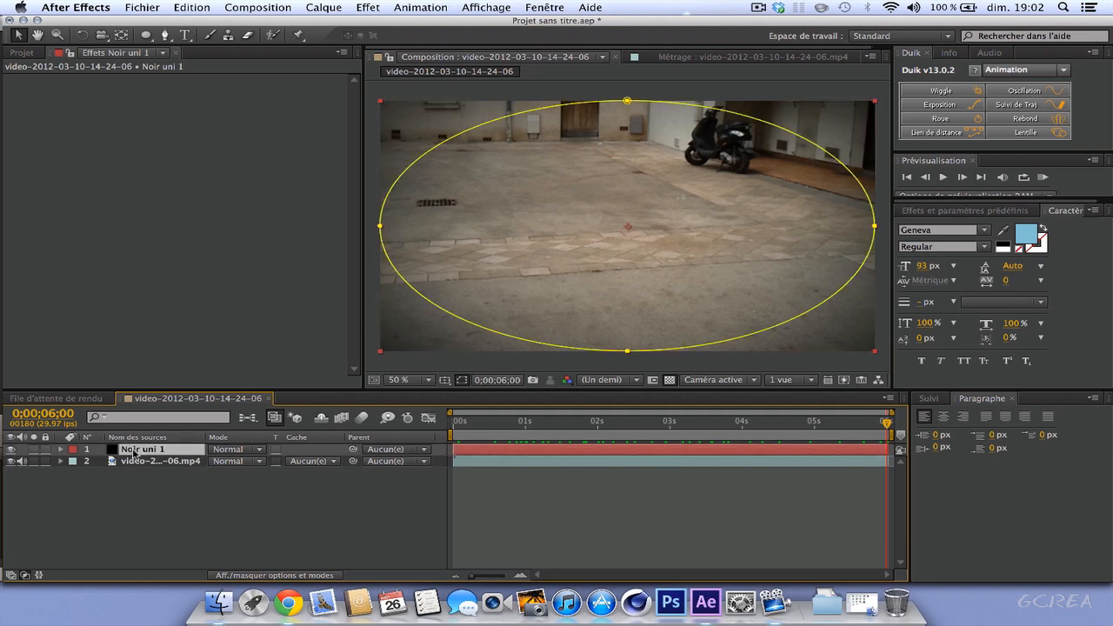
right_click(148, 516)
mouse_move(186, 437)
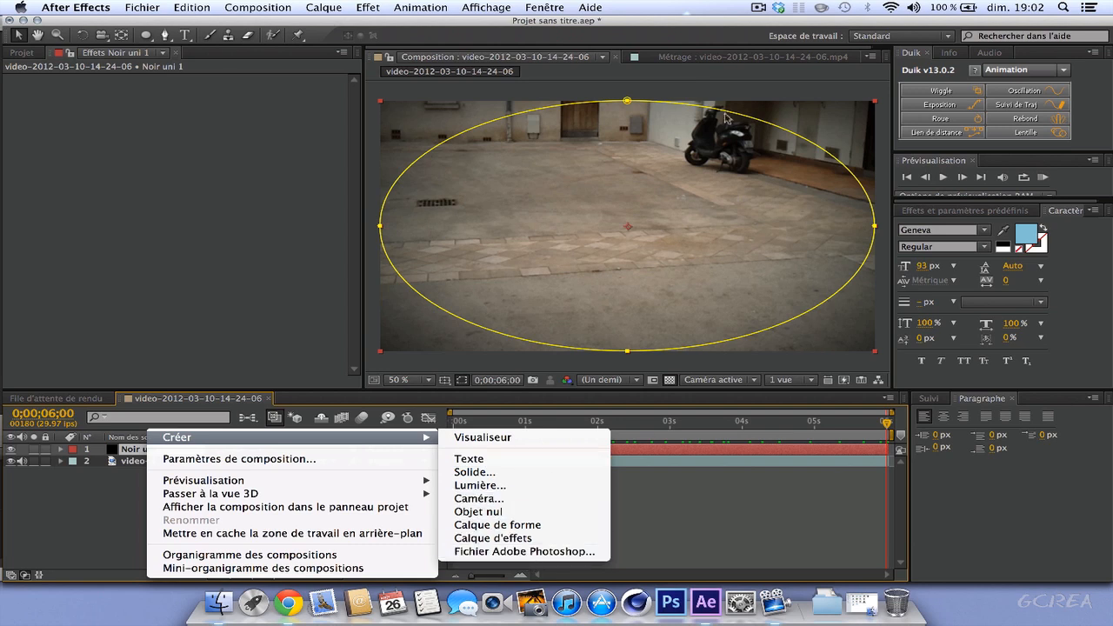
click(87, 532)
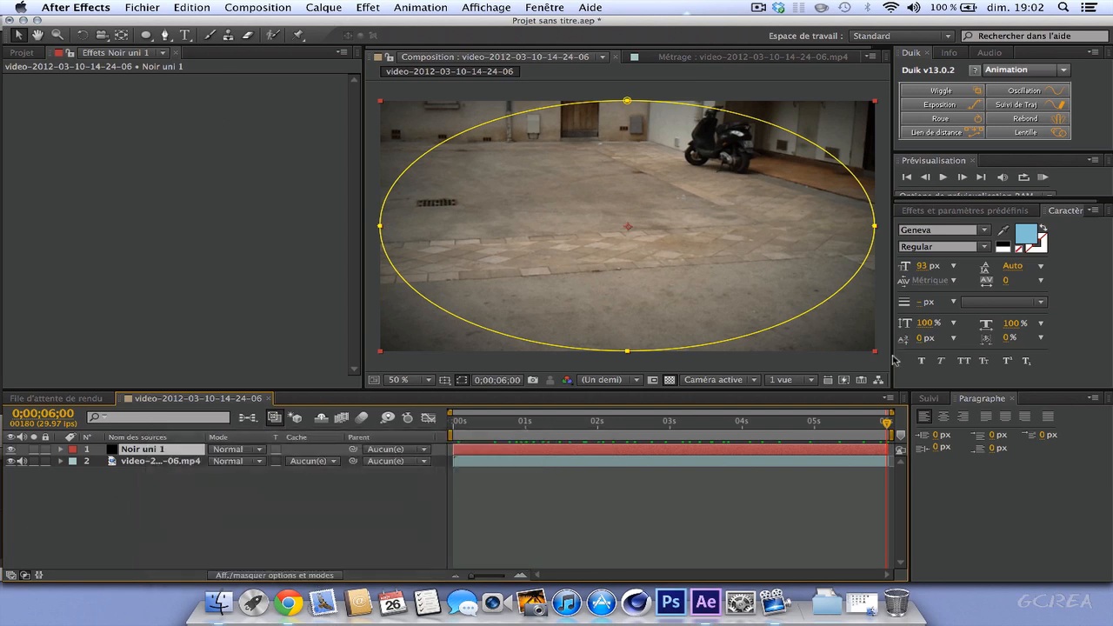
Add an adjustment layer (Calque d'effets) above the black solid
right_click(173, 544)
mouse_move(193, 439)
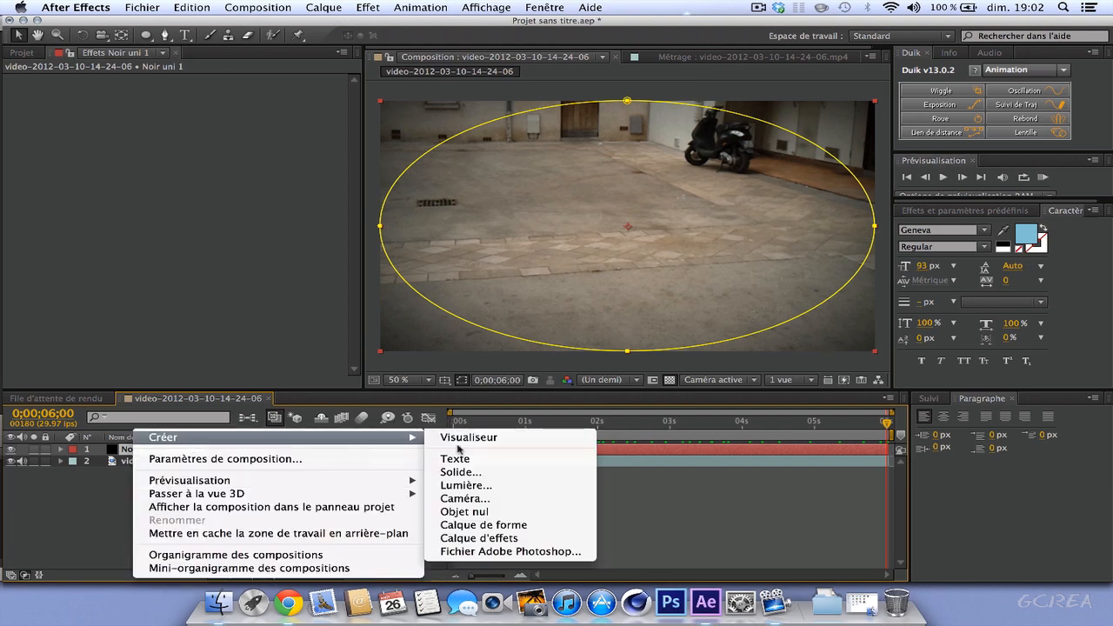
click(512, 539)
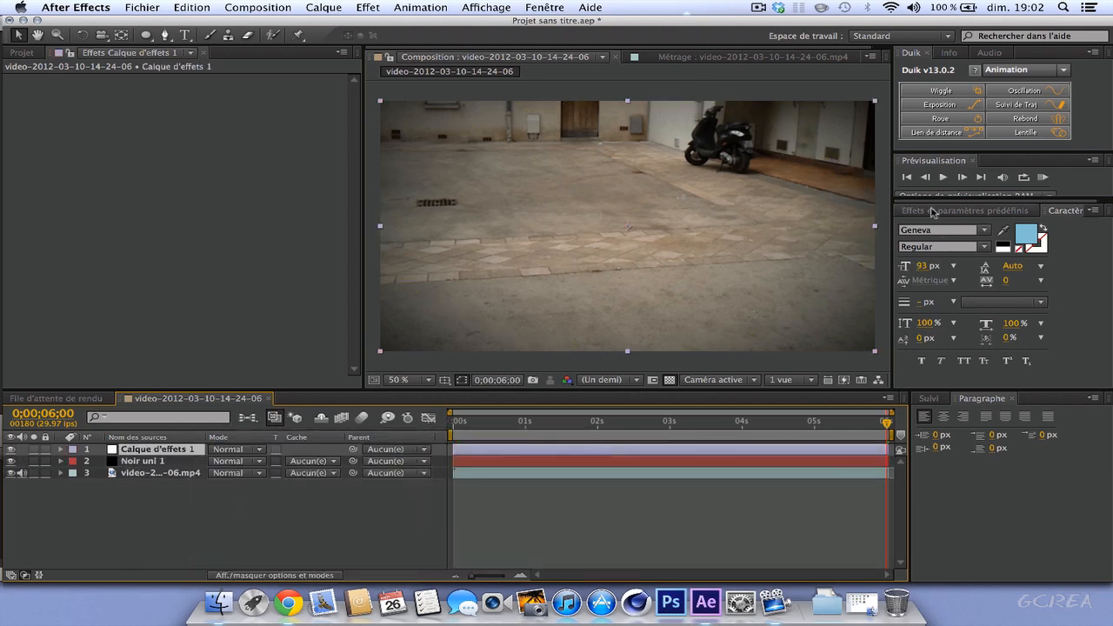
Apply the Flou gaussien effect to the adjustment layer with an Intensité of 10
right_click(84, 161)
mouse_move(180, 358)
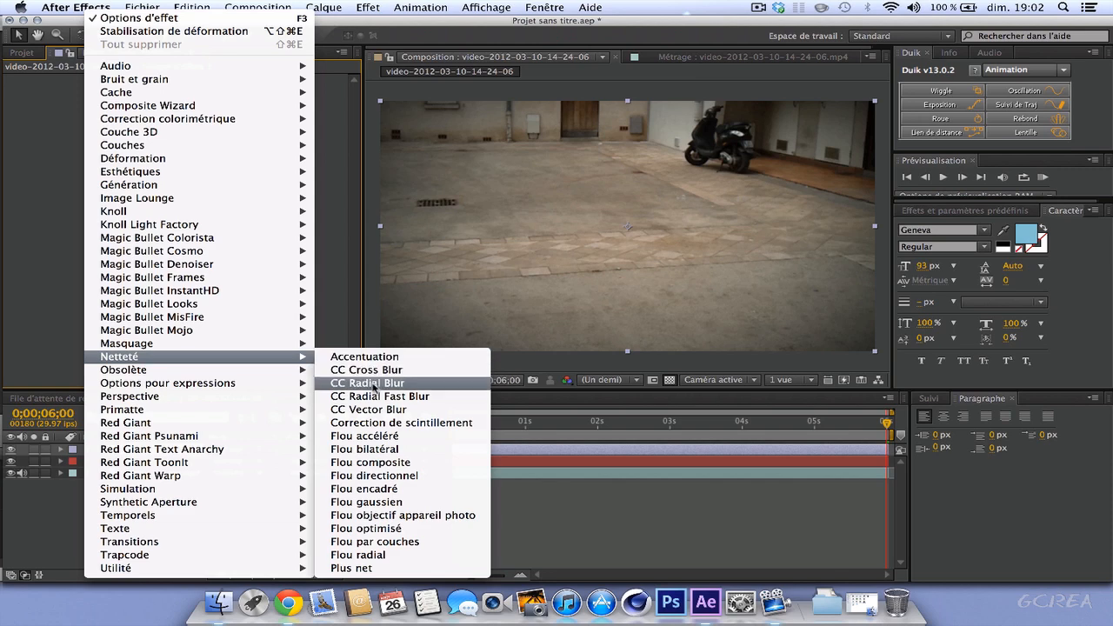
click(374, 503)
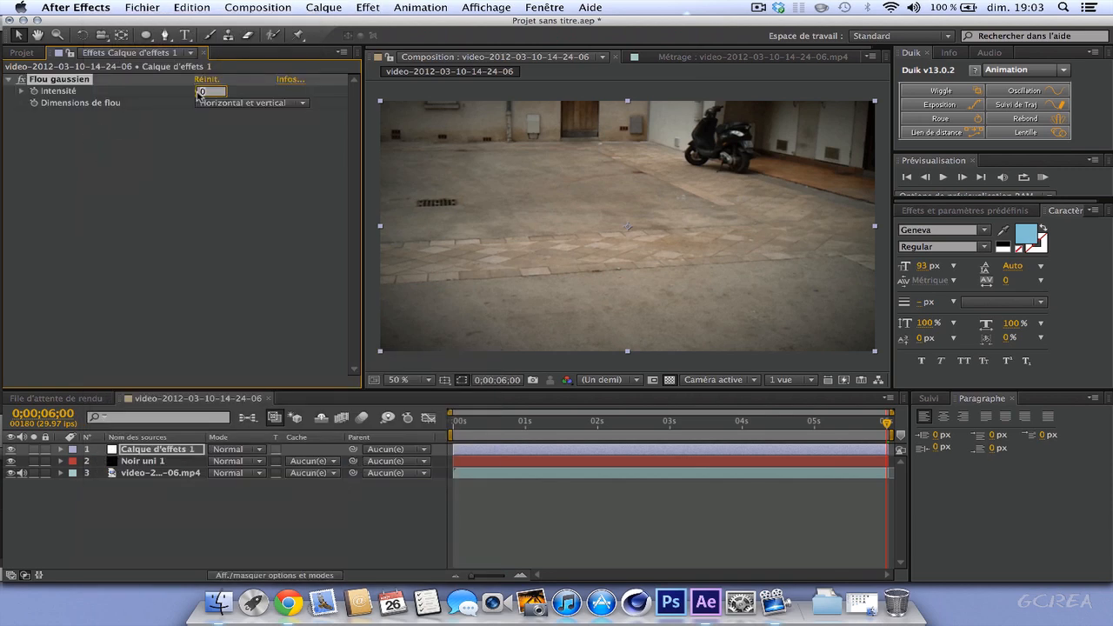
text(10)
key(Return)
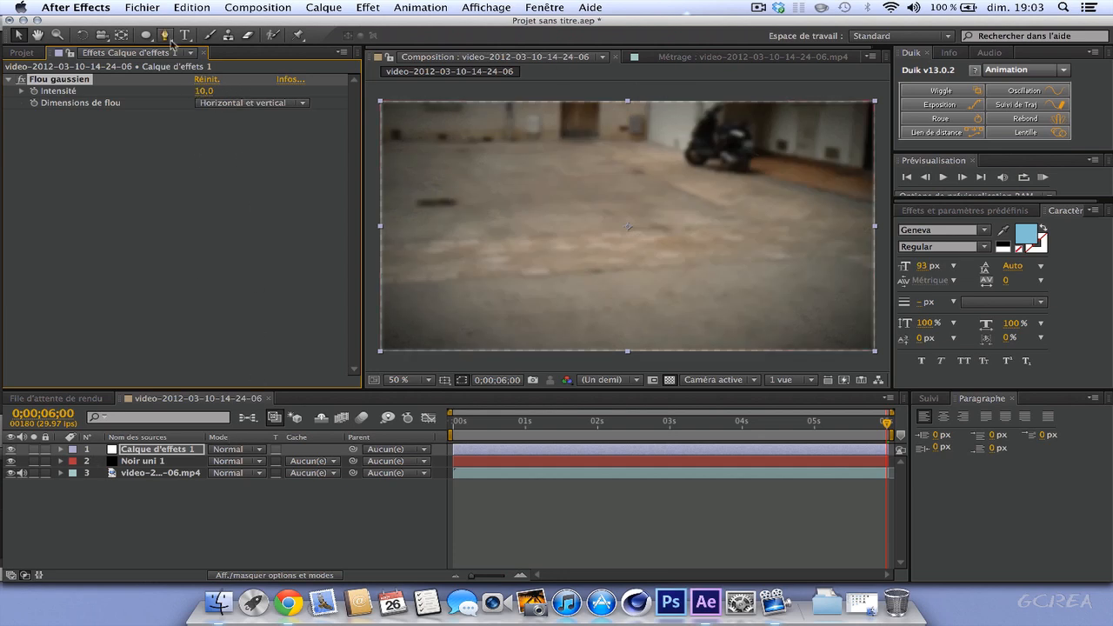
Add a full-frame elliptical mask to the adjustment layer and set its mode to Soustraction
double_click(145, 35)
click(231, 473)
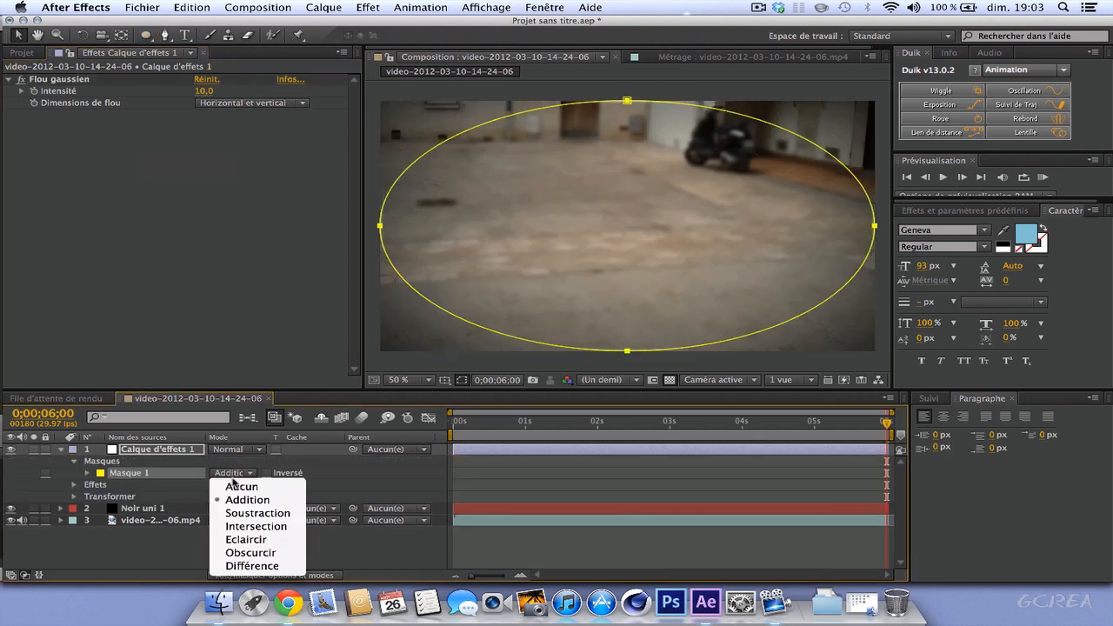
click(244, 513)
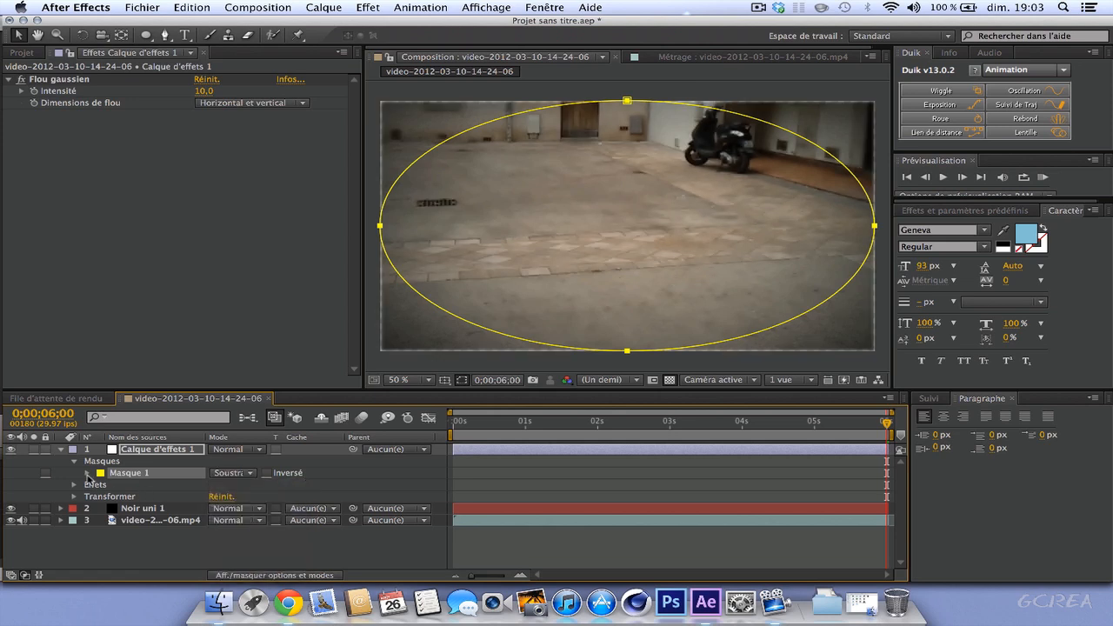
Set the adjustment layer mask's feather to 661 pixels and its expansion to 529 pixels, leaving the layer deselected
click(88, 474)
drag(228, 497, 378, 496)
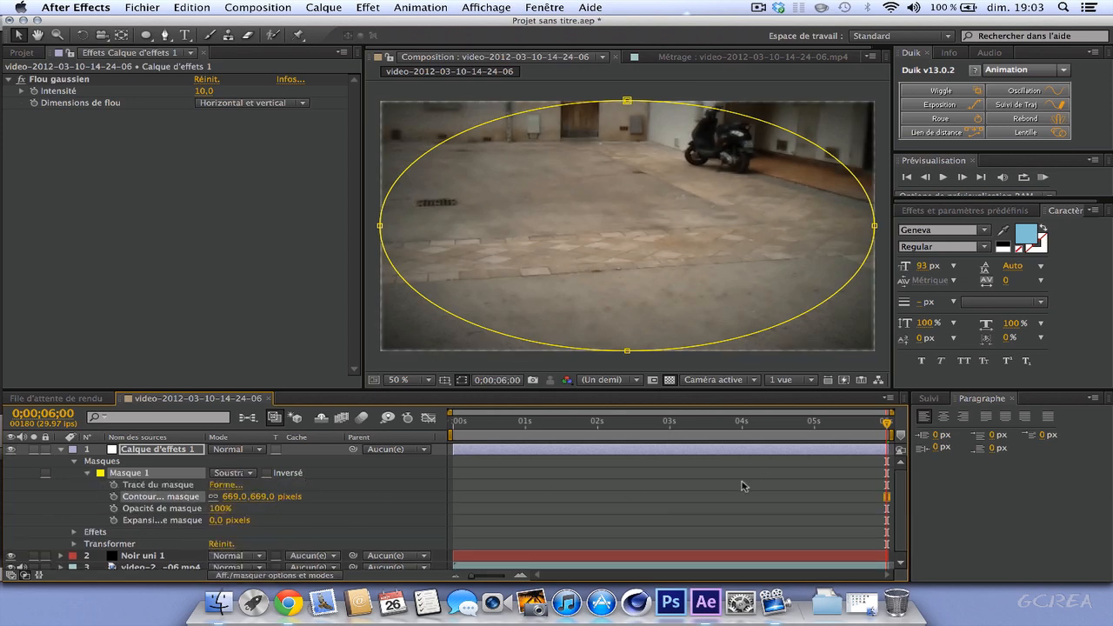
drag(214, 522, 407, 512)
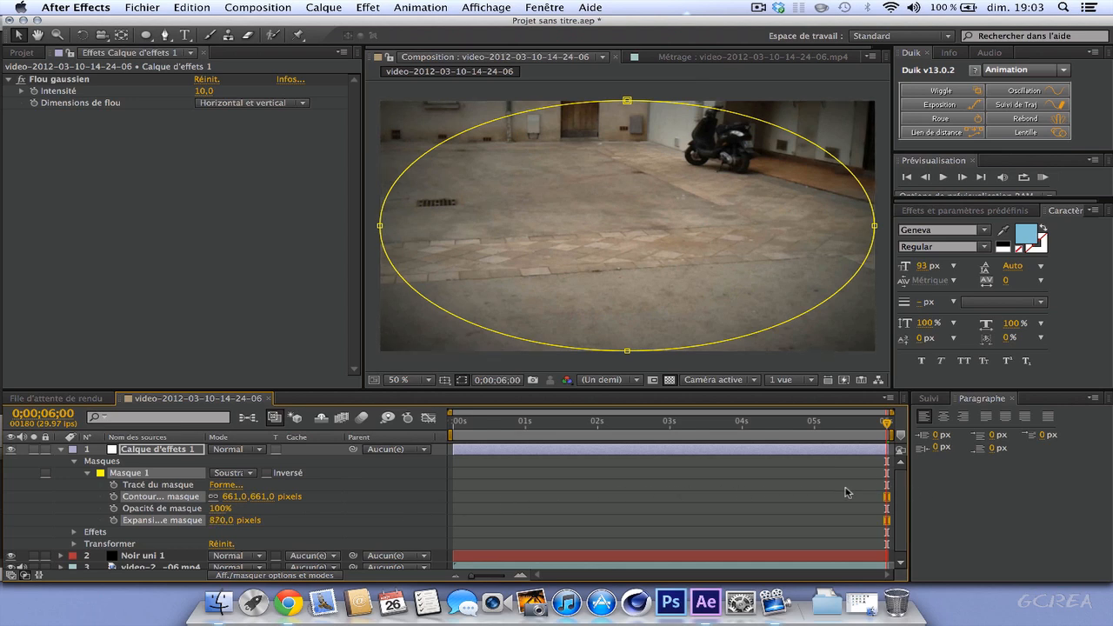
drag(656, 503, 249, 507)
click(590, 526)
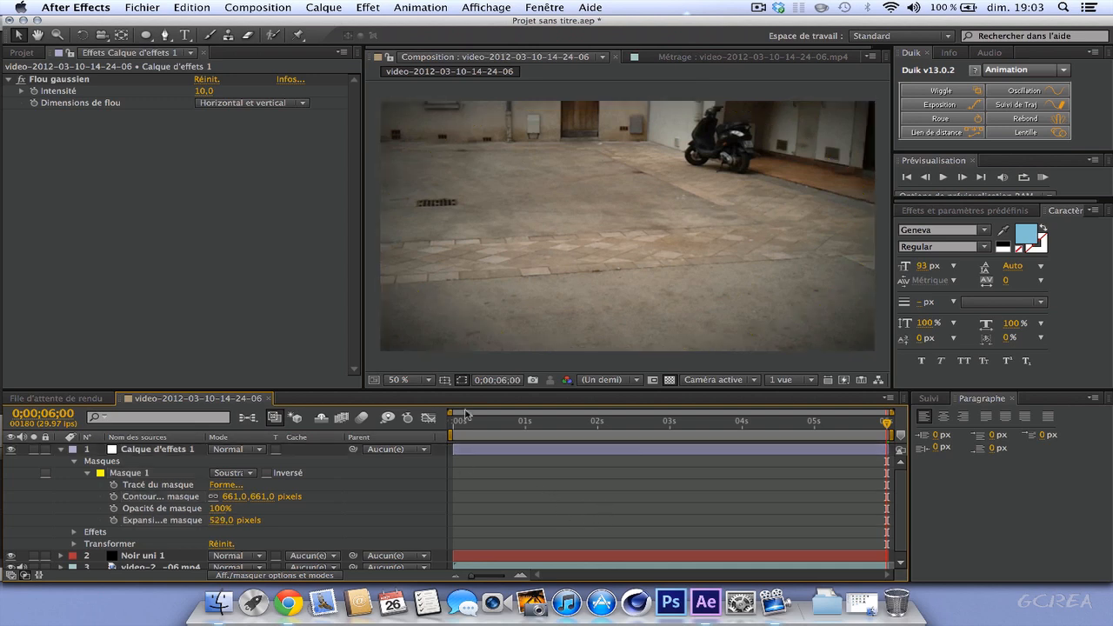
Preview the composition with its blurred edges from the first frame
drag(470, 421, 389, 425)
key(space)
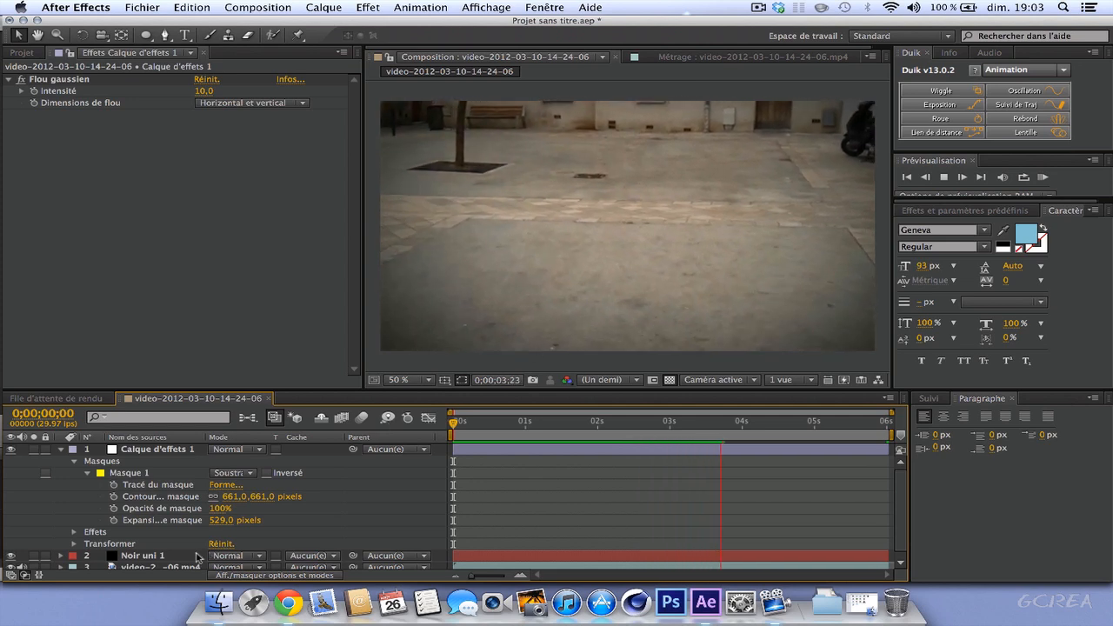
Lower the black solid layer's opacity to 71% and deselect the layer
click(141, 555)
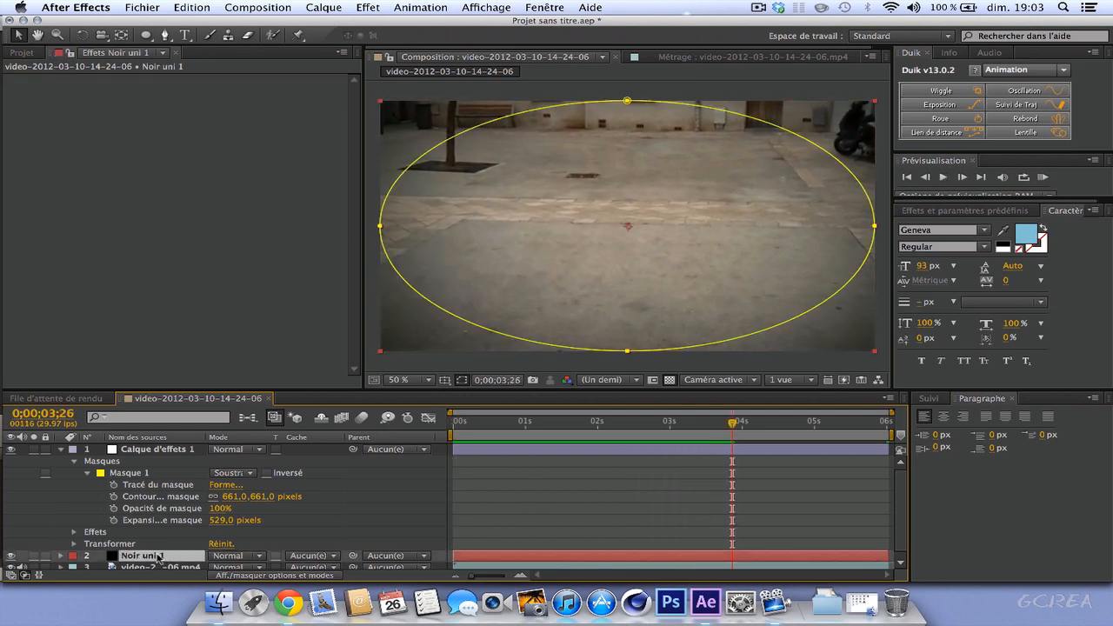
key(t)
drag(217, 567, 210, 569)
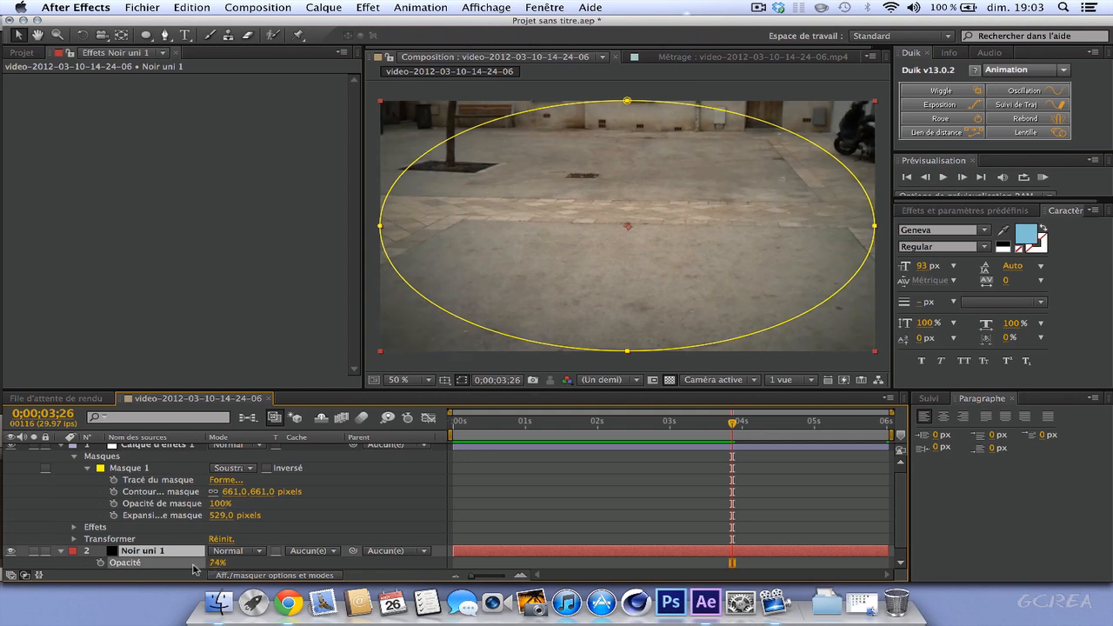
click(378, 514)
Preview the composition with the lighter vignette from its start and display the Suivi motion-tracking options
drag(522, 425, 388, 420)
key(space)
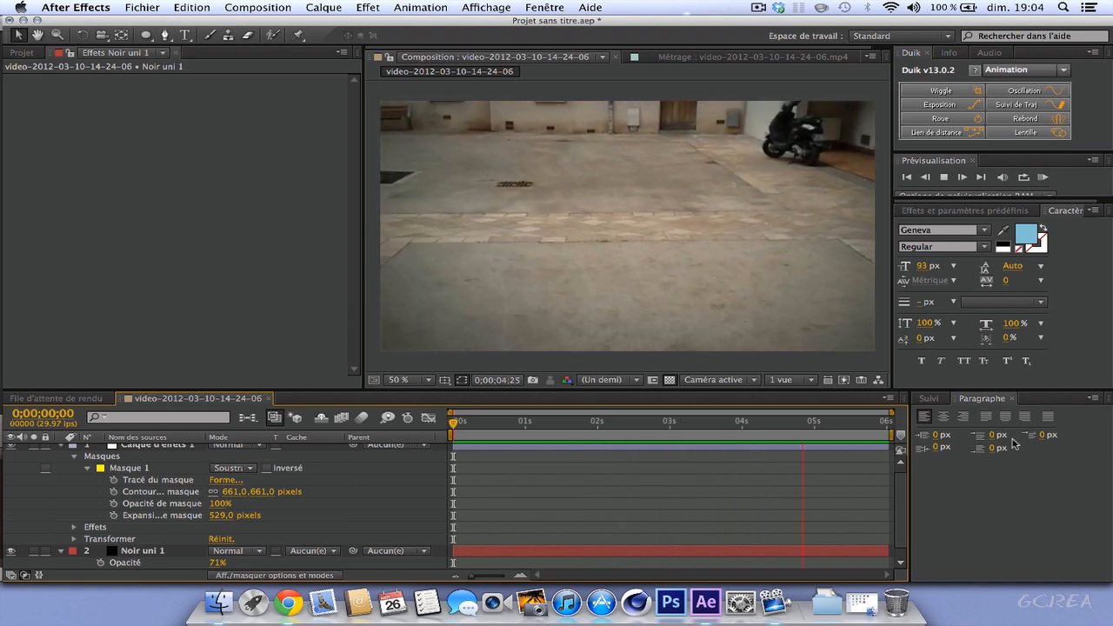
key(space)
click(929, 399)
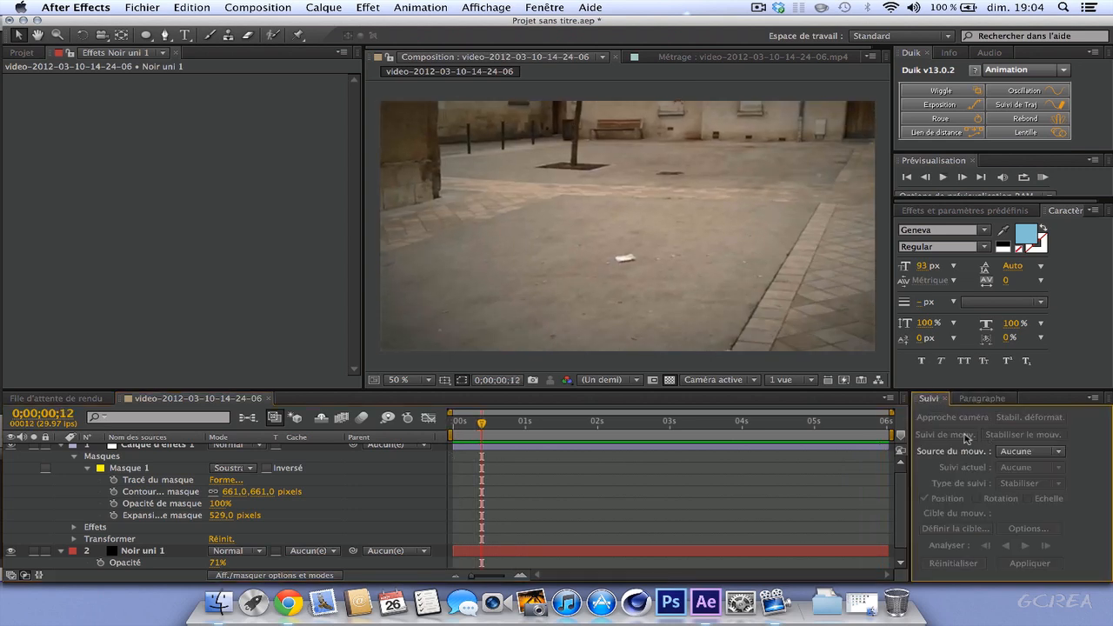